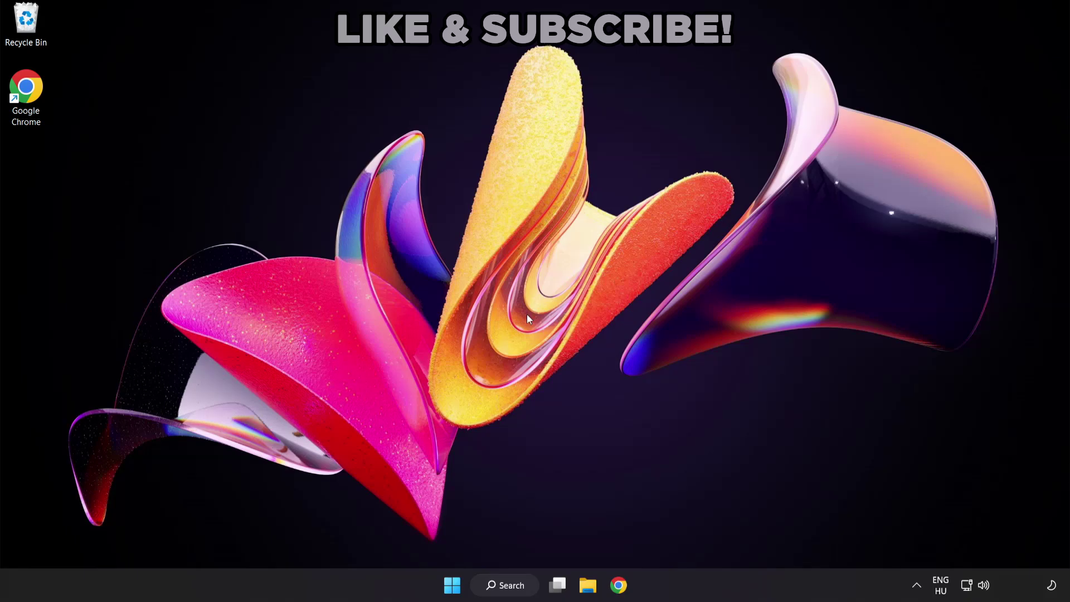
Search Windows for 'device manager'.
left_click(517, 592)
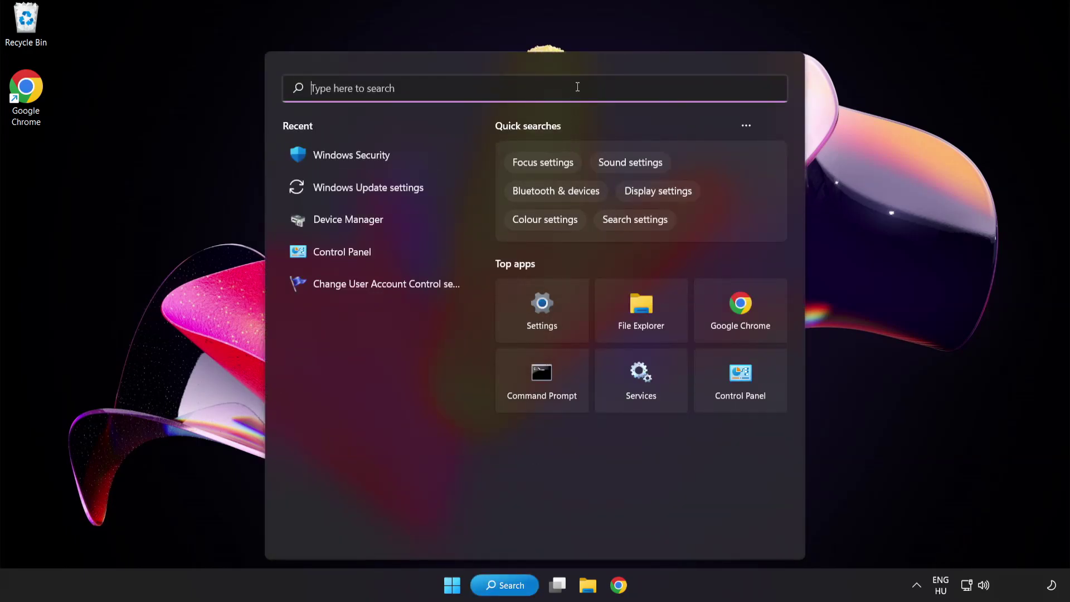
type("device ma")
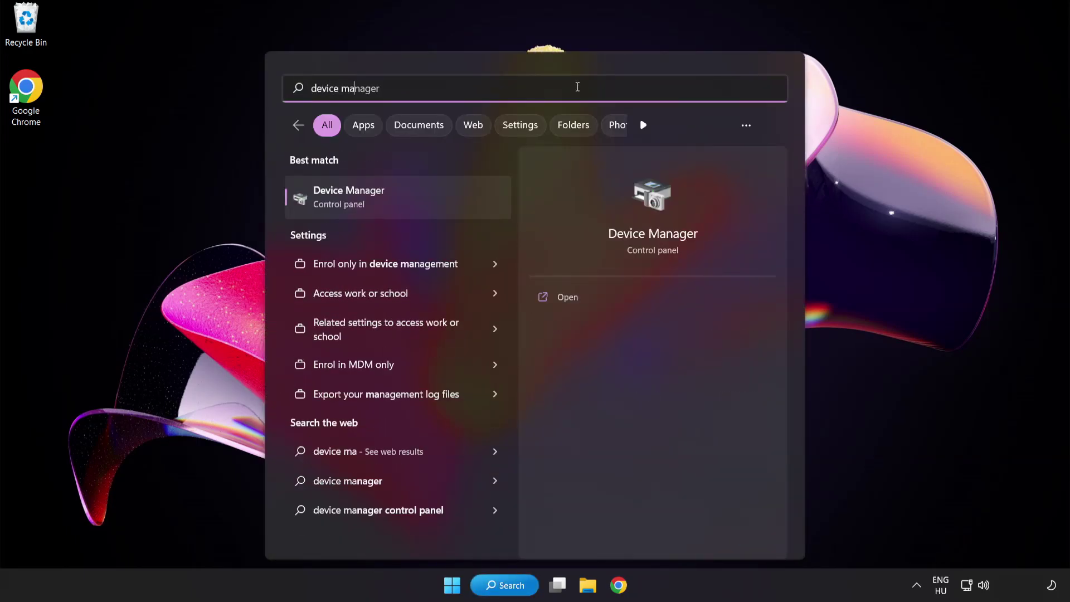
type("nager")
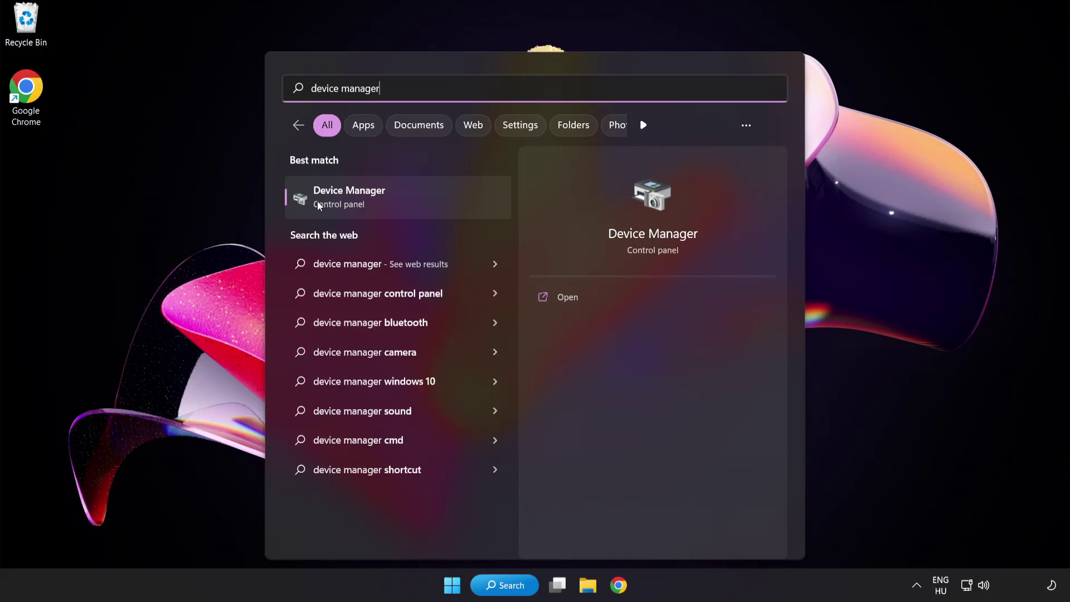
Open Device Manager and expand Display adapters to show the VMware SVGA 3D adapter.
left_click(428, 202)
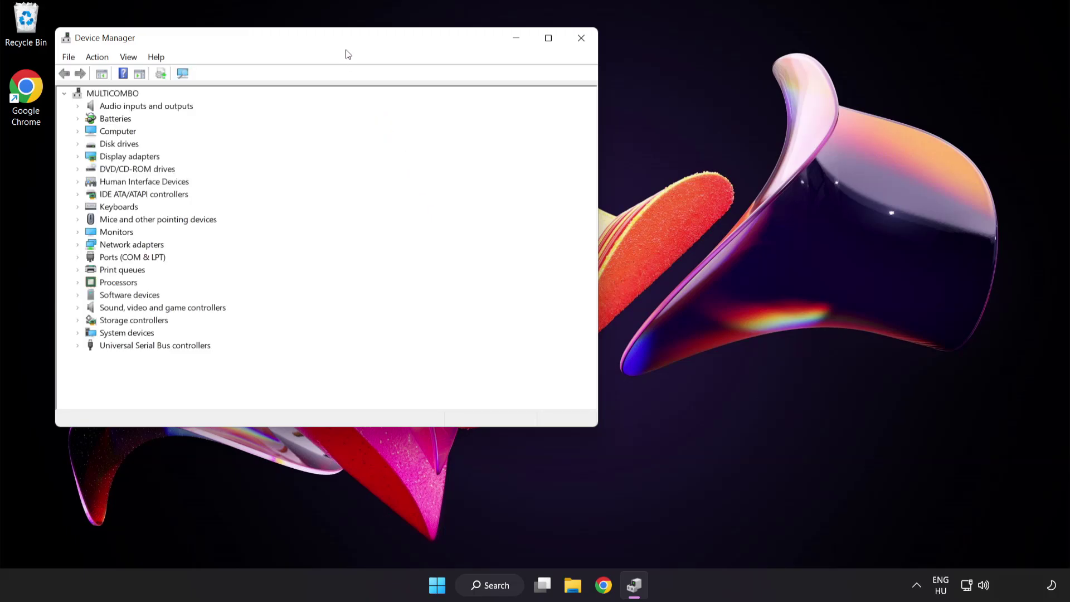
left_click_drag(344, 43, 523, 111)
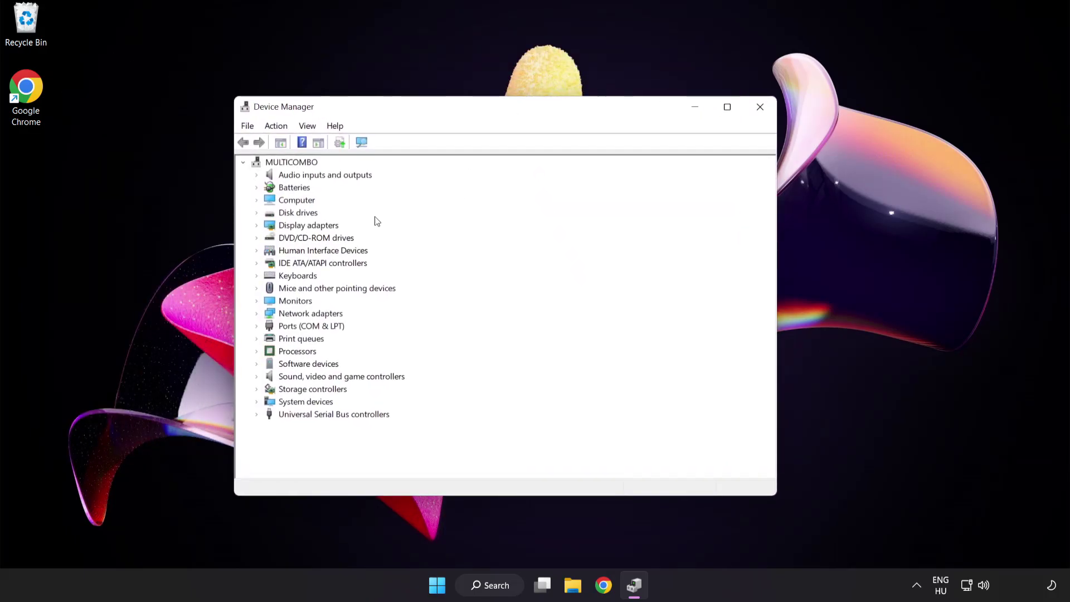
left_click(305, 229)
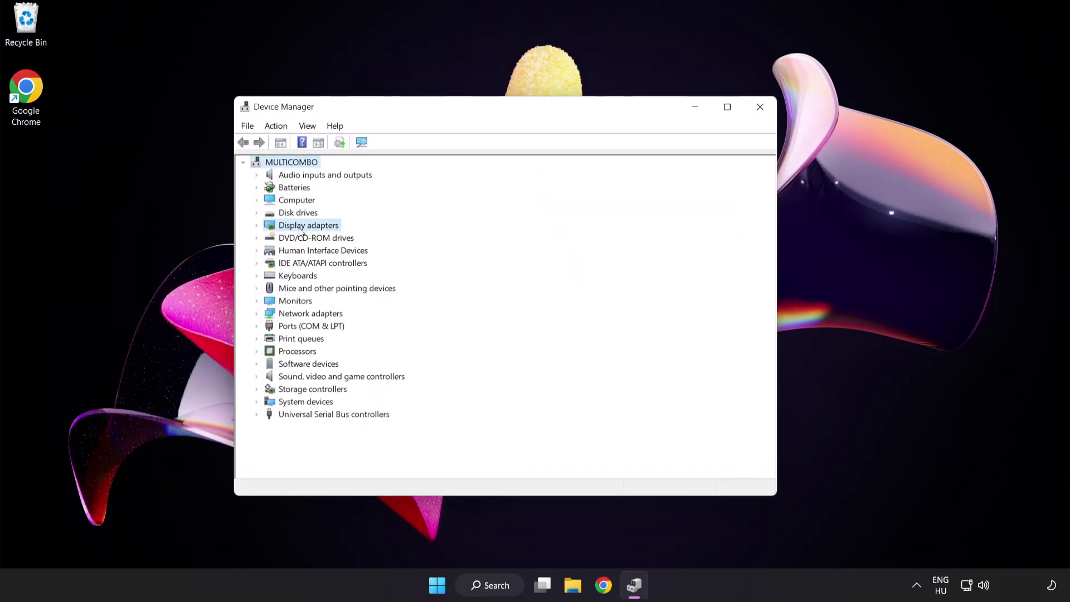
left_click(257, 225)
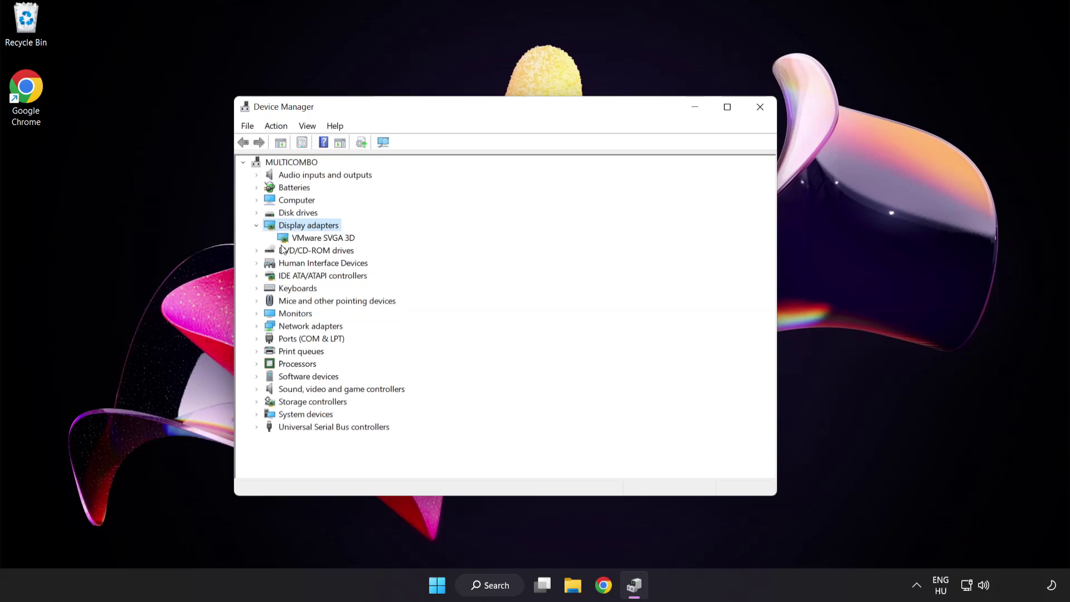
left_click(297, 238)
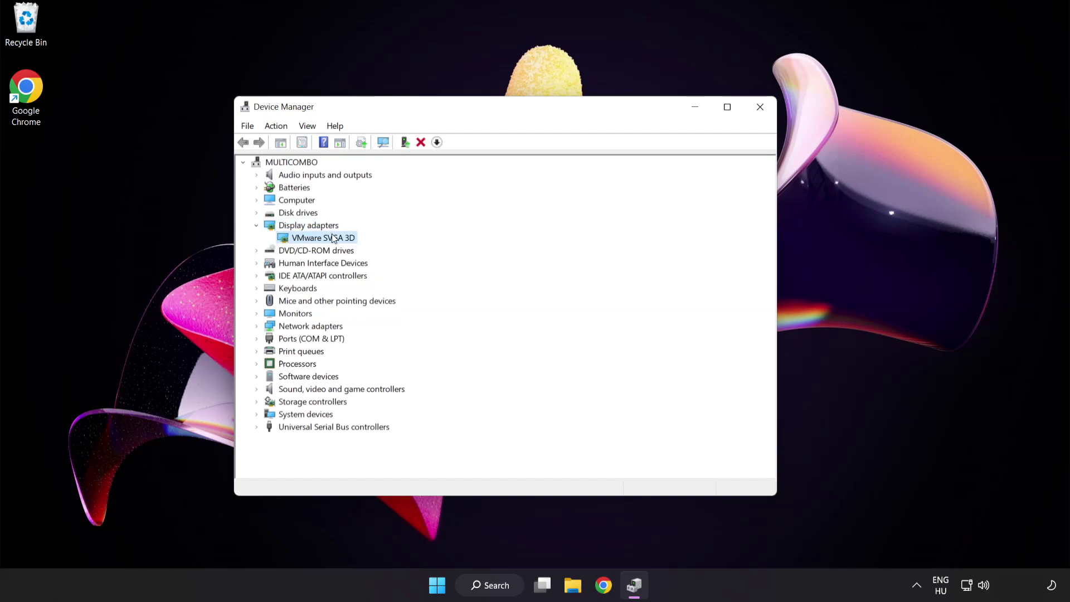
Search automatically for an updated VMware SVGA 3D driver, then close Device Manager.
right_click(314, 238)
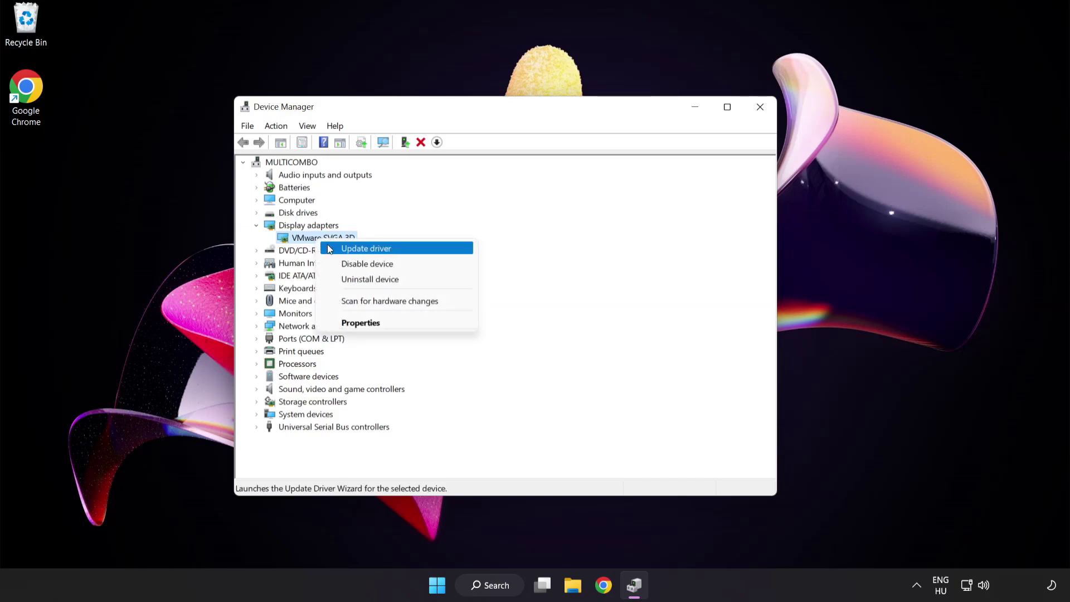
left_click(415, 249)
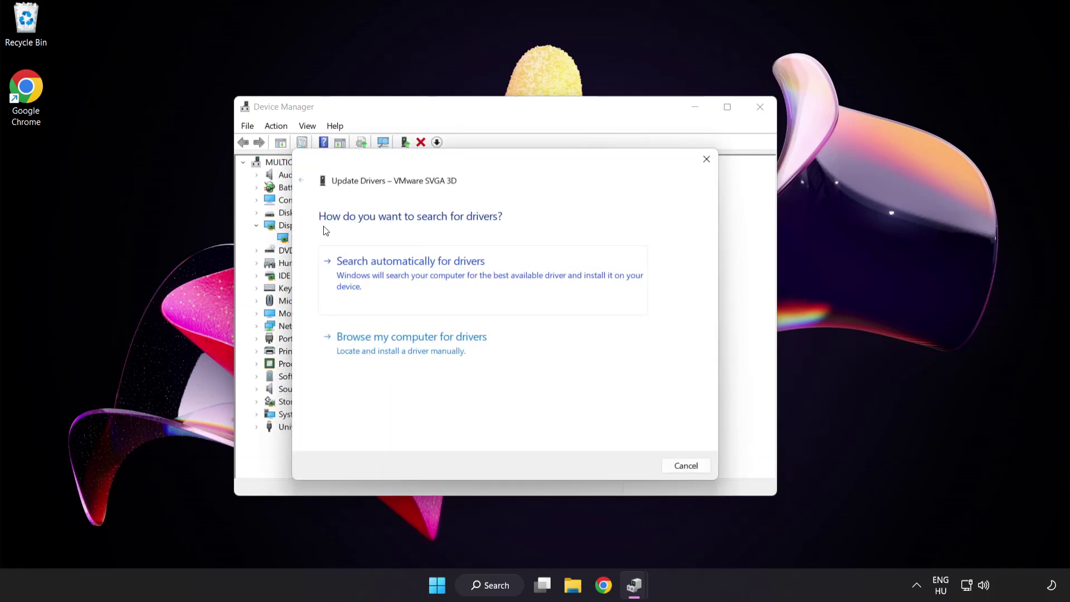
left_click(466, 273)
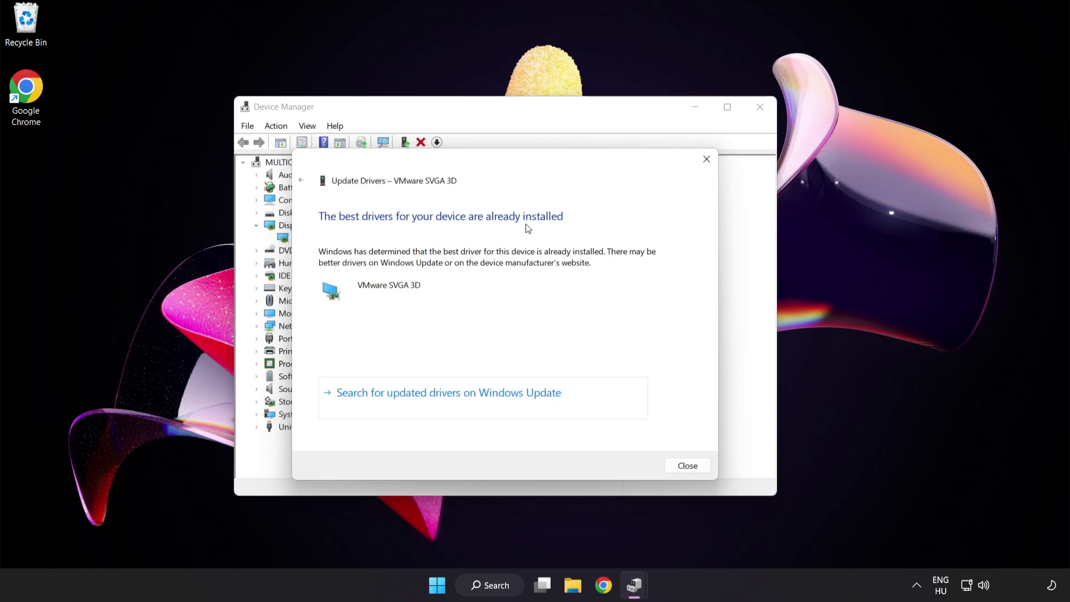
left_click(685, 468)
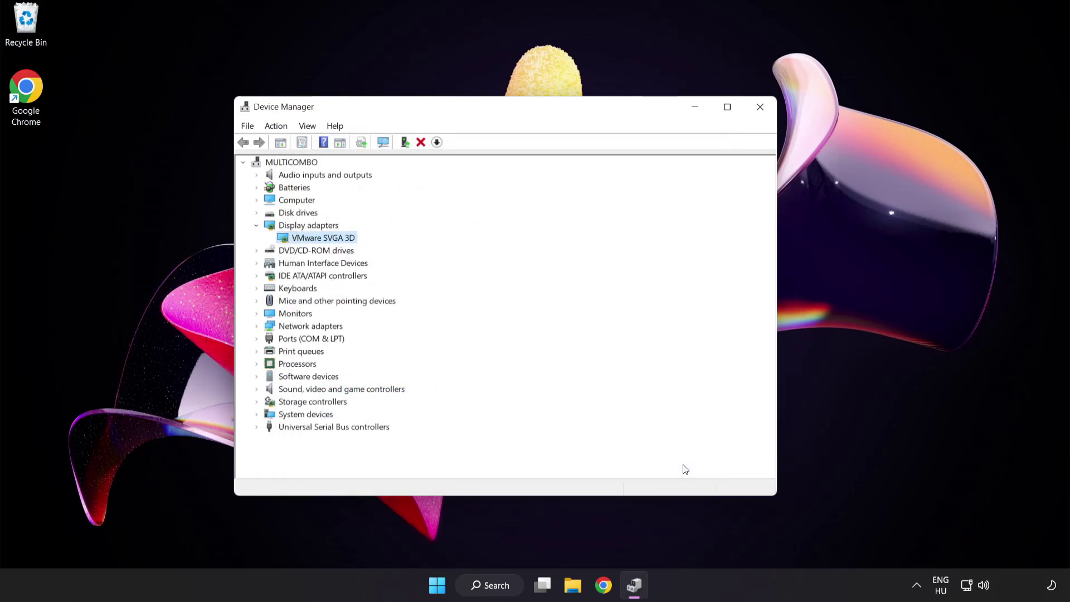
left_click(760, 110)
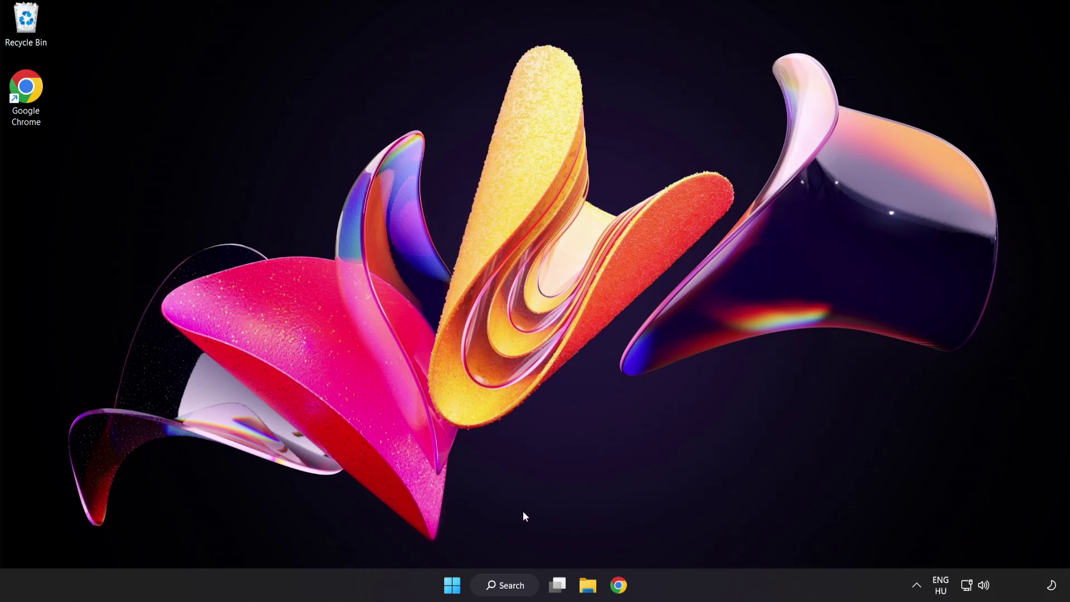
Search Windows for 'update'.
left_click(499, 587)
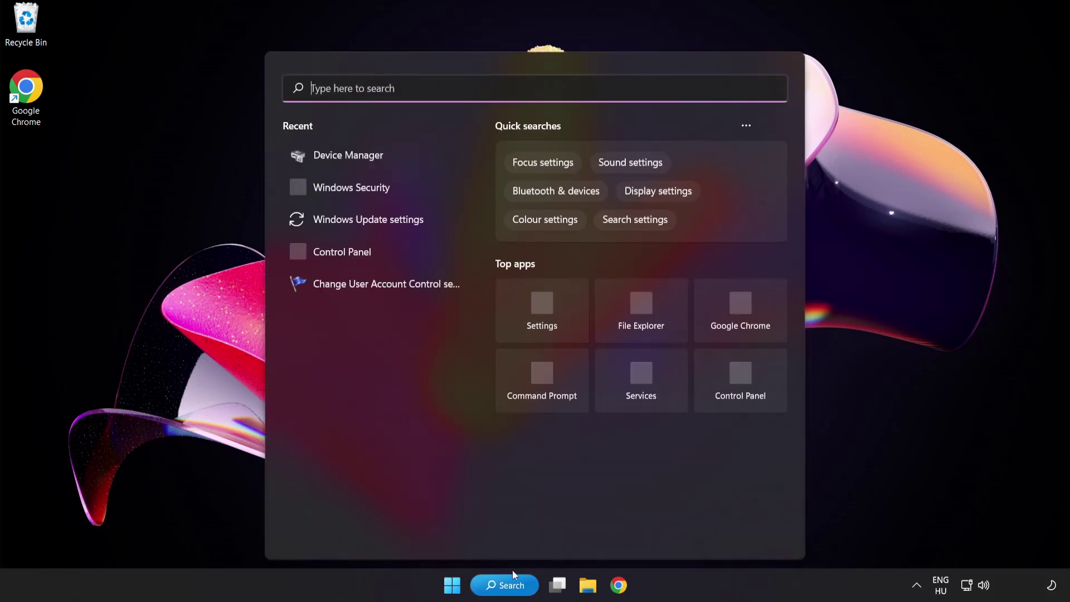
type("update")
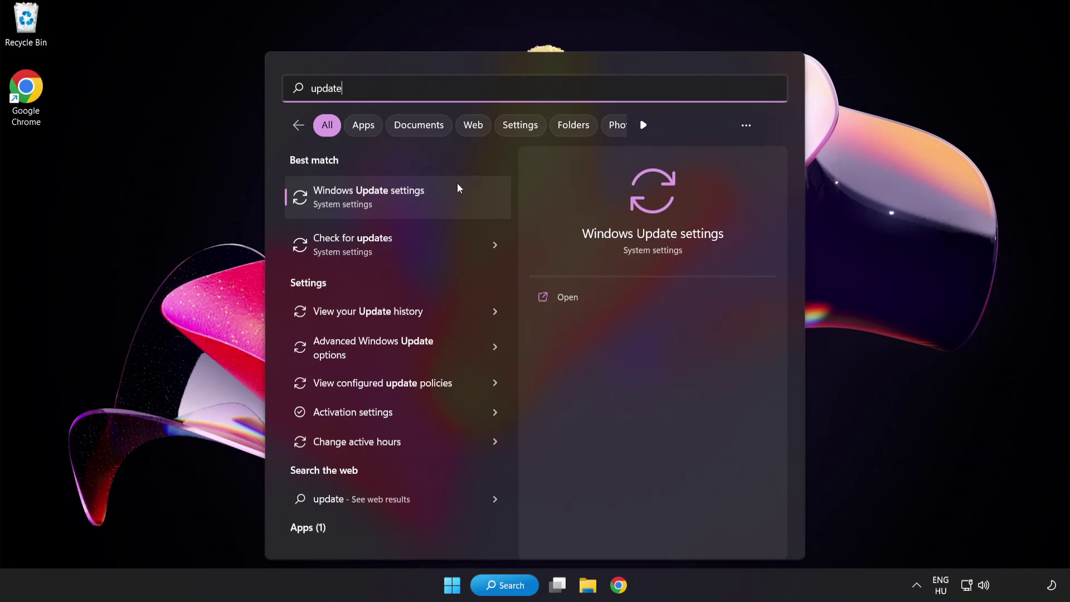
Check for Windows updates in Settings until it reports up to date, then close Settings.
left_click(409, 203)
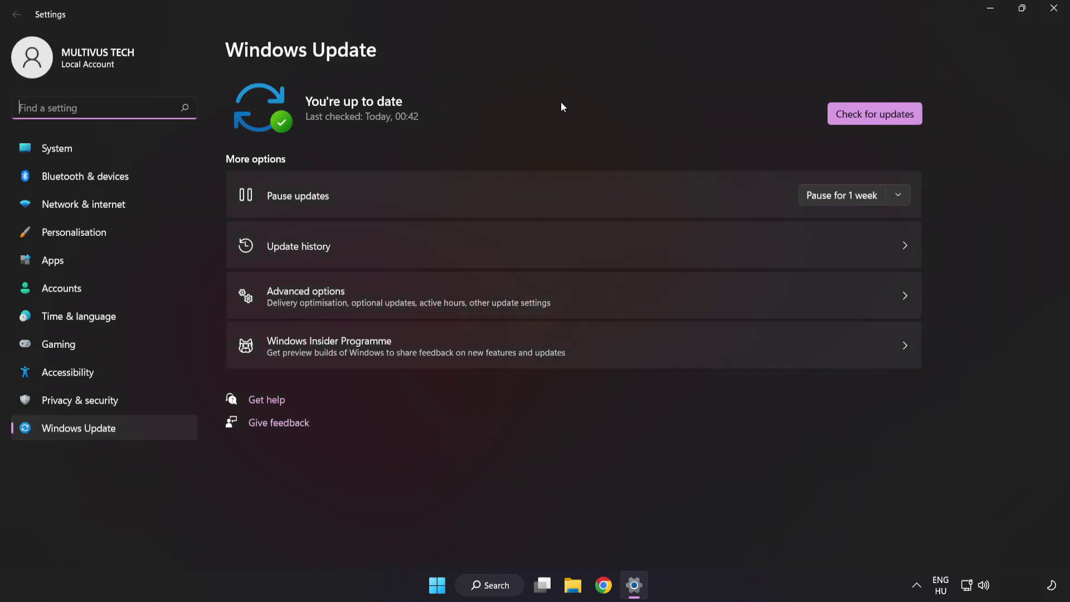
left_click(872, 121)
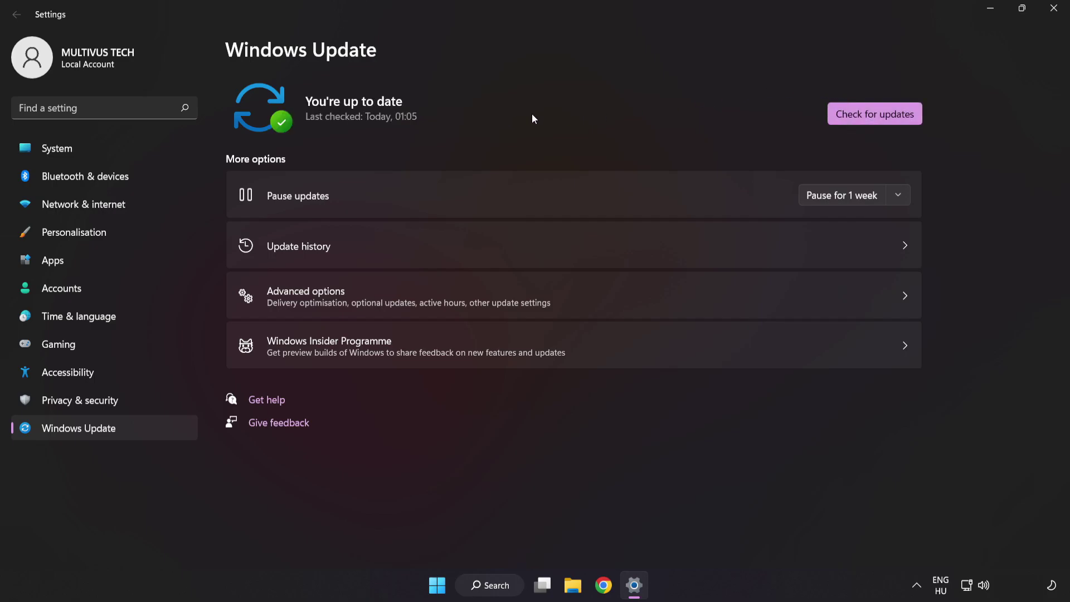
left_click(1053, 16)
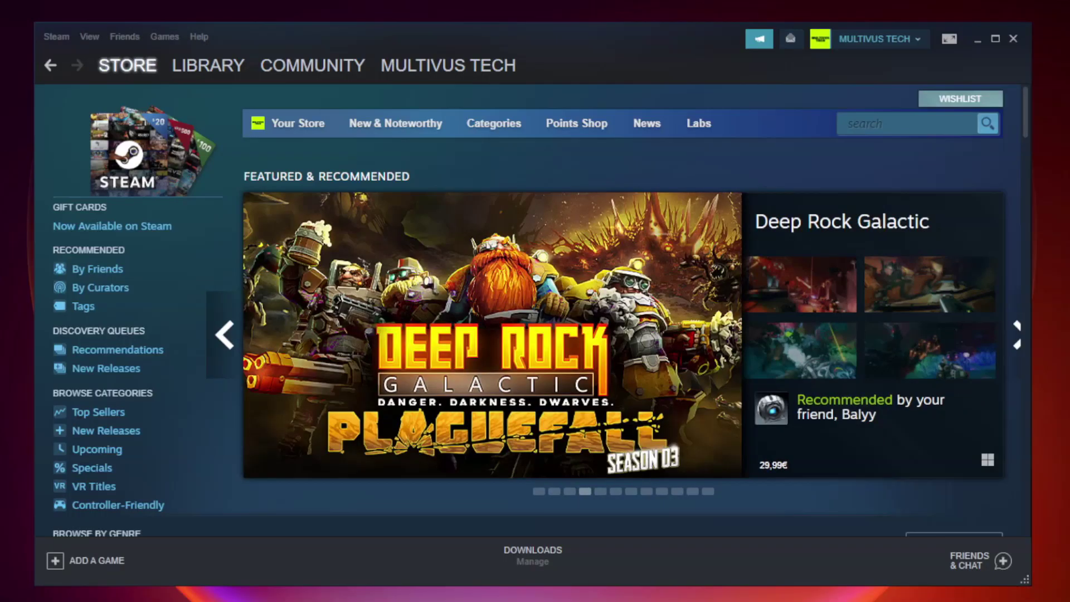
Show the Steam library and bring up the options for YOUR NOT WORKING GAME.
mouse_move(214, 68)
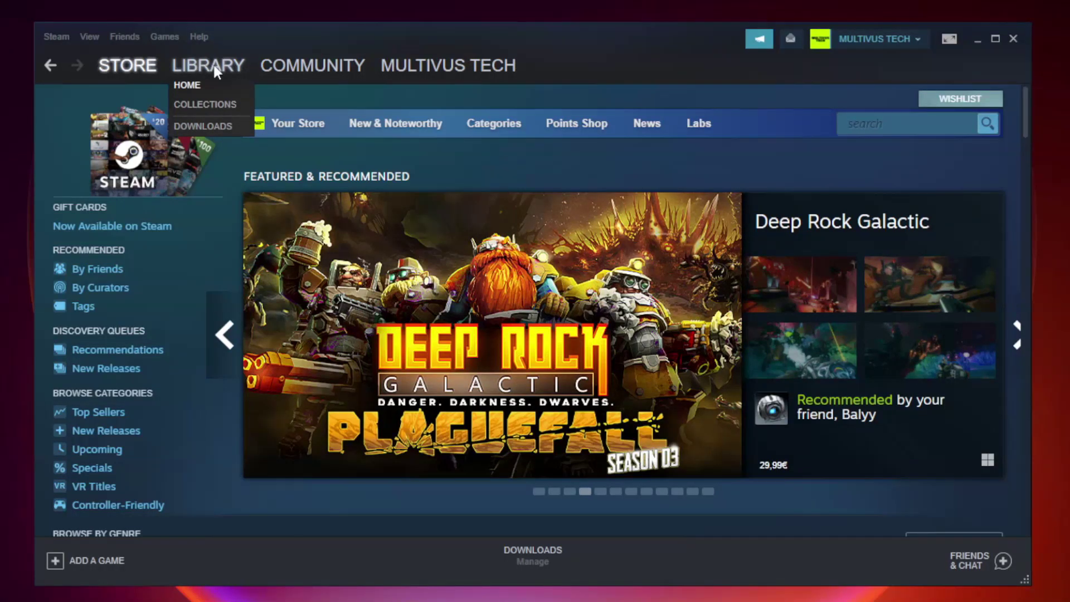
left_click(217, 72)
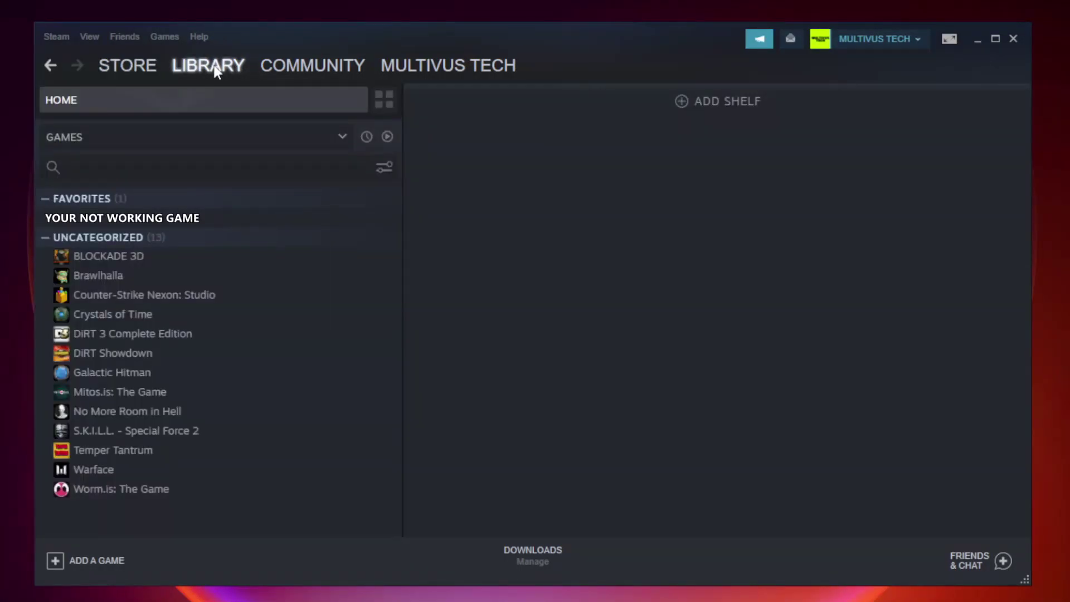
right_click(232, 223)
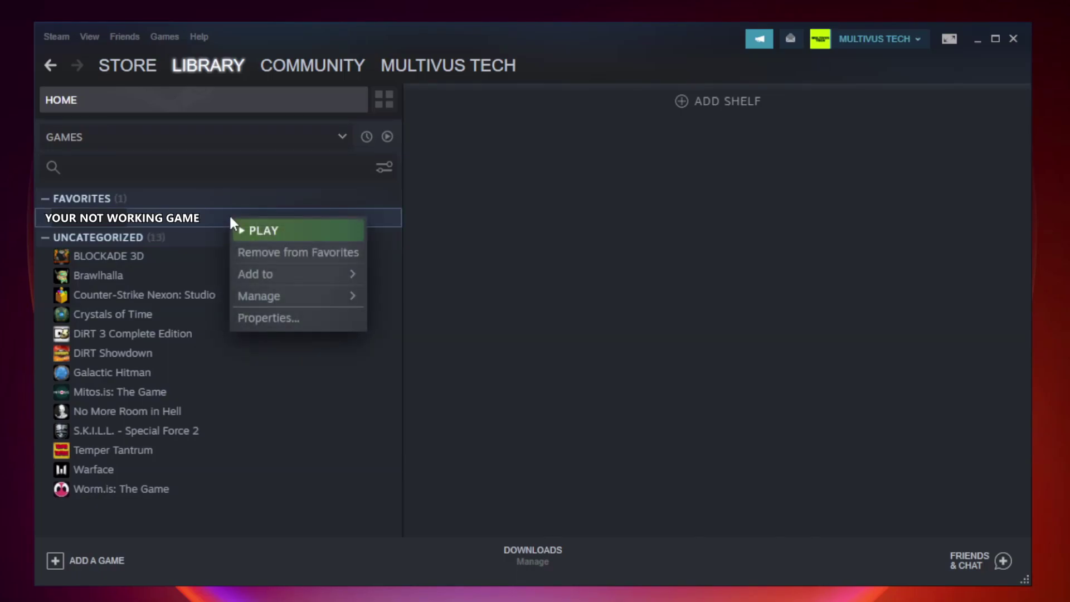
Verify integrity of the game's local files in Steam, validating all 9192 files.
left_click(296, 319)
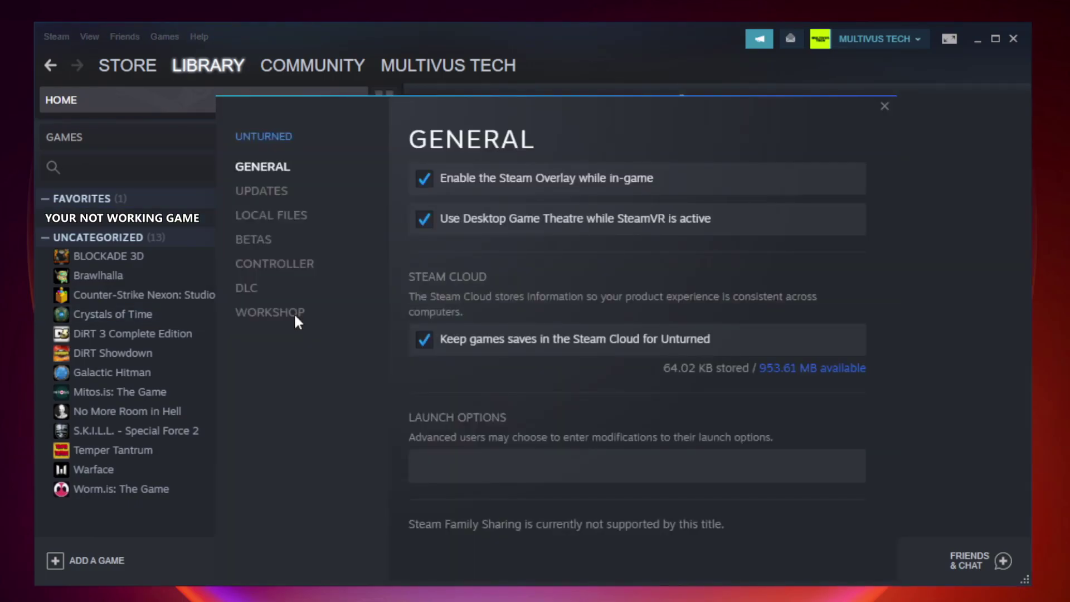
left_click(285, 224)
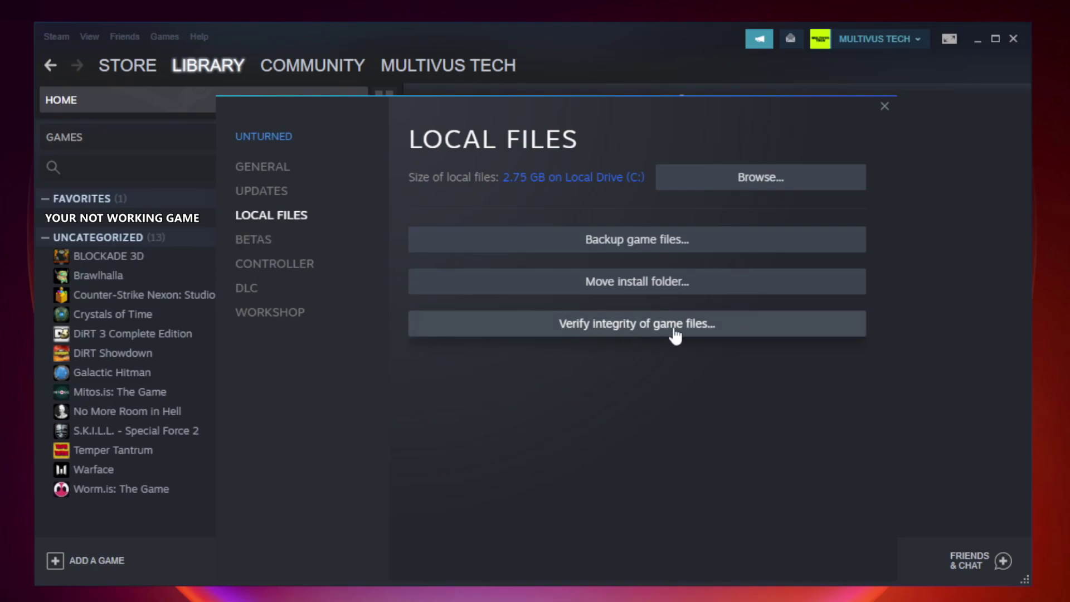
left_click(648, 329)
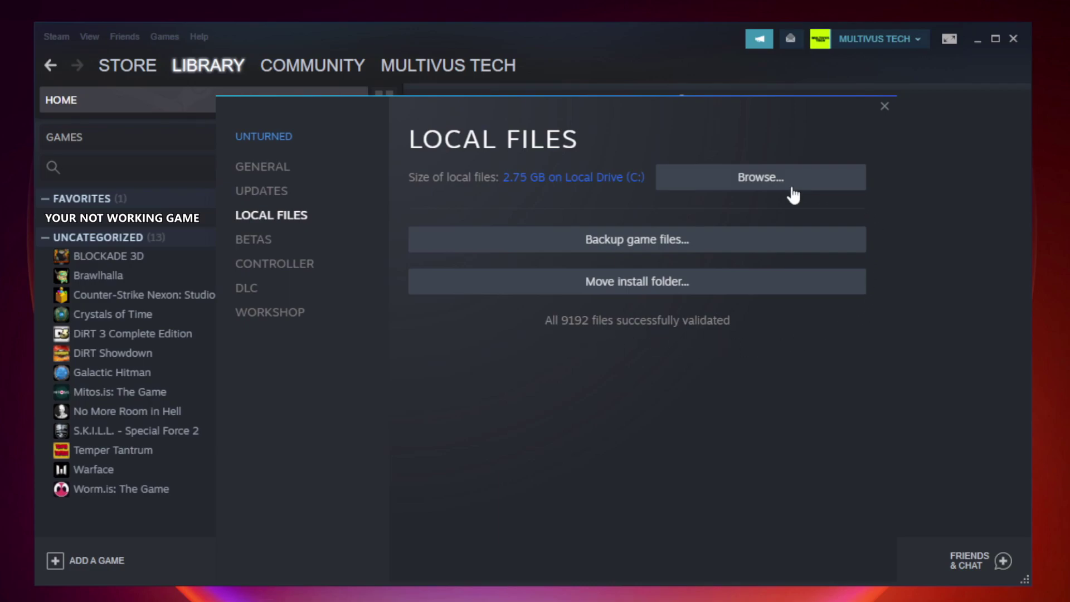
left_click(763, 187)
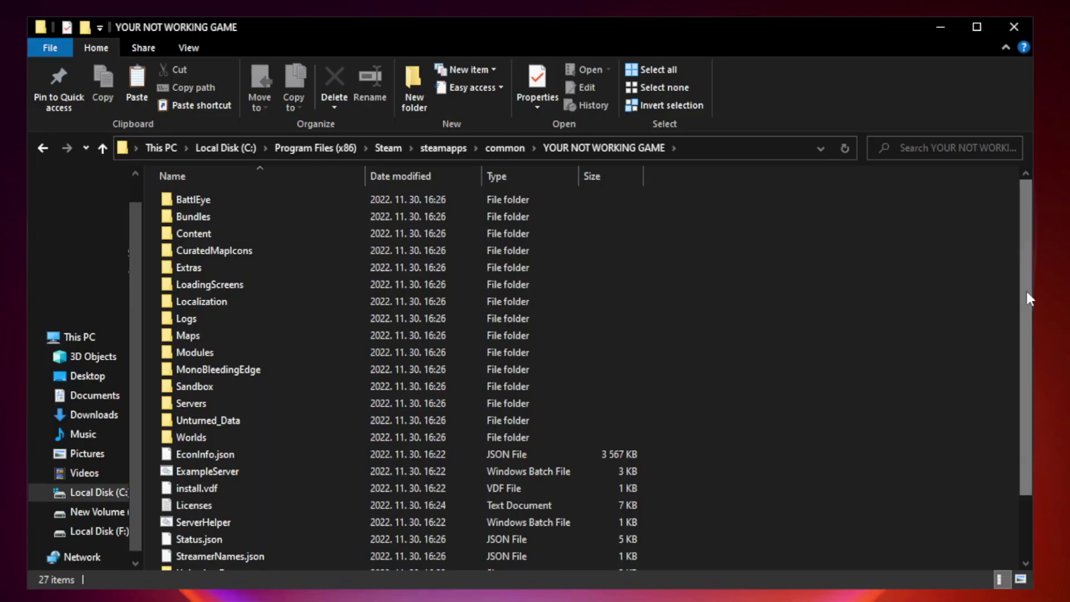
Scroll to the end of the game folder and bring up the YOUR NOT WORKING GAME shortcut's options.
left_click_drag(1028, 294, 1028, 384)
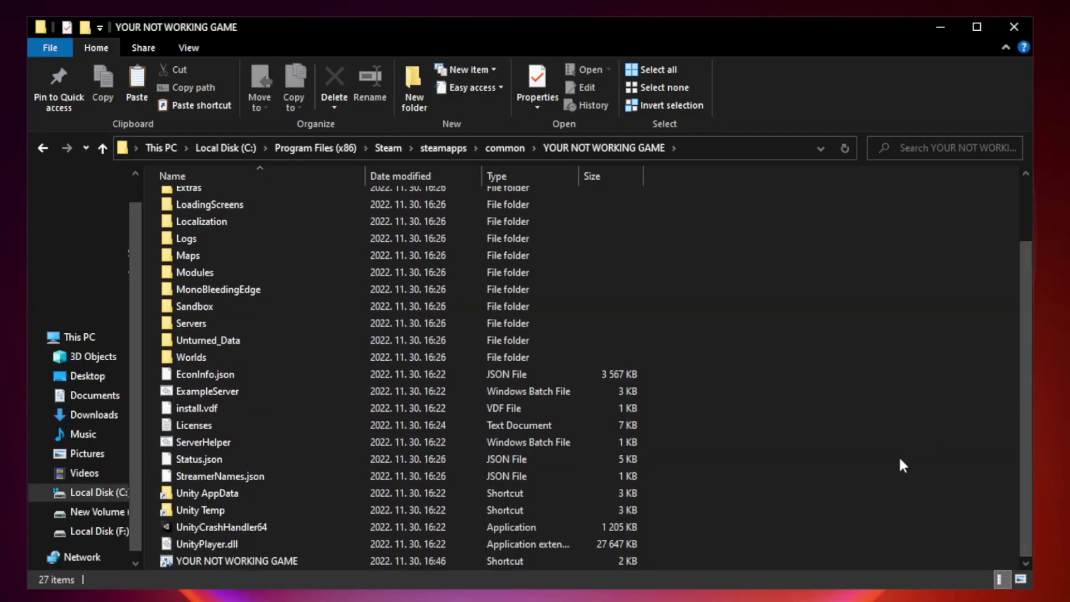
left_click(426, 561)
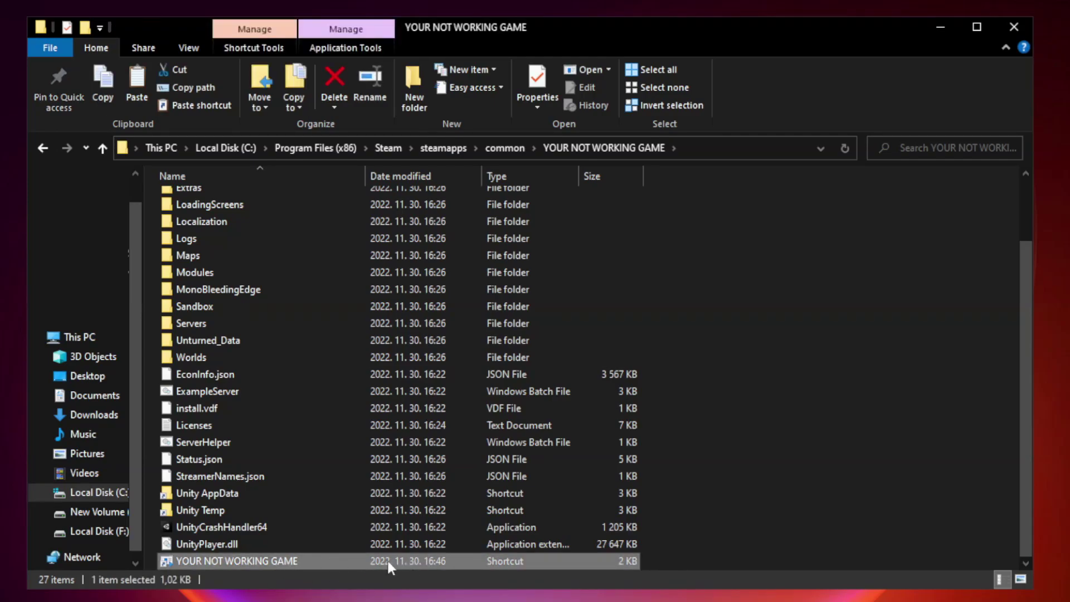
right_click(363, 561)
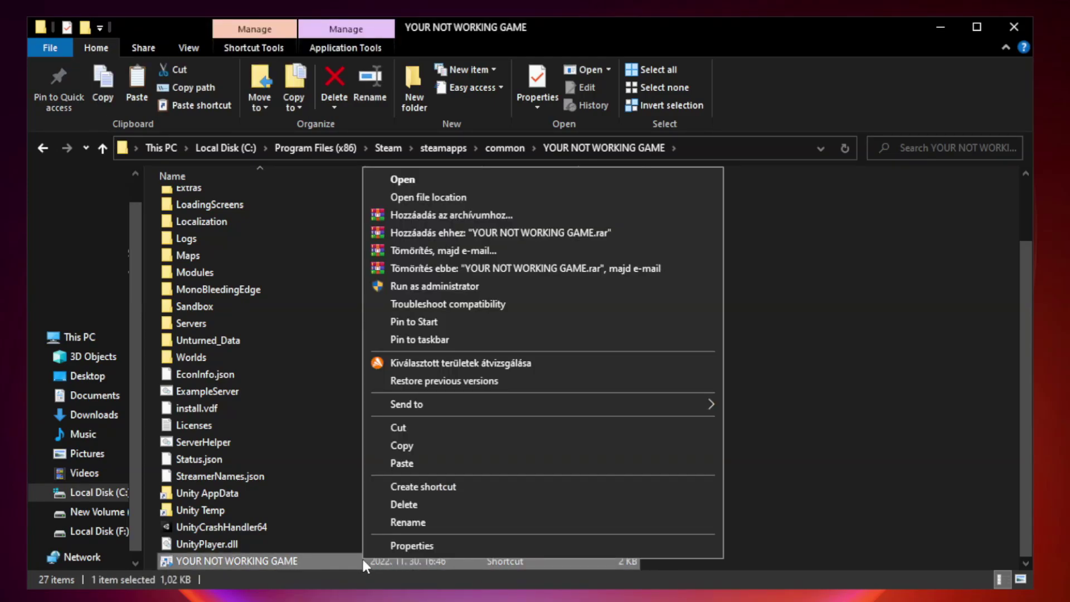
Set the game shortcut to Windows 8 compatibility, run as administrator, fullscreen optimizations disabled.
left_click(539, 546)
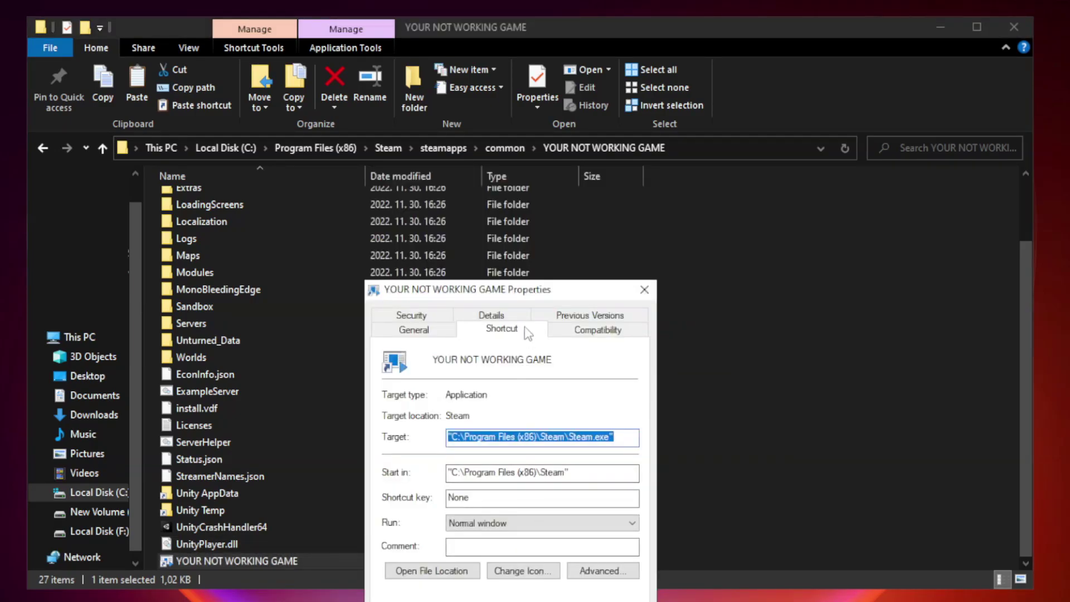
left_click_drag(532, 296, 535, 128)
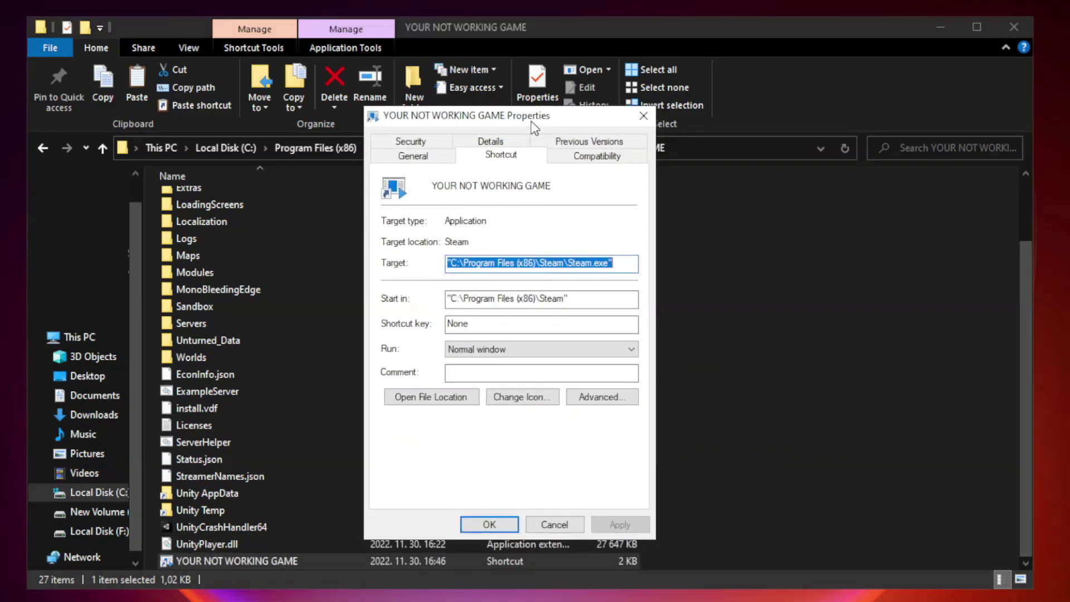
left_click(595, 163)
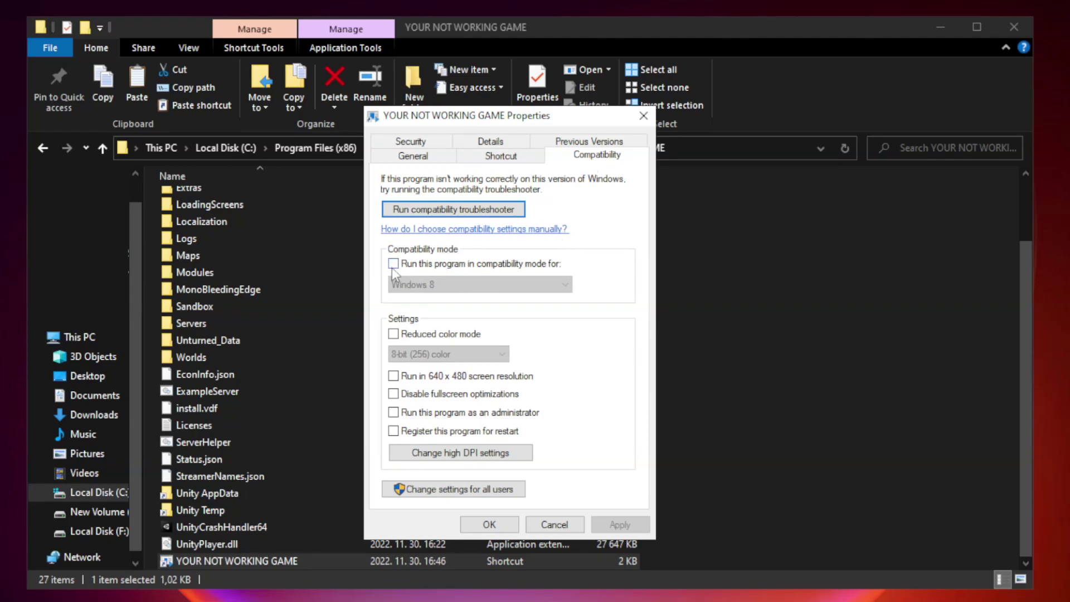
left_click(427, 269)
left_click(481, 285)
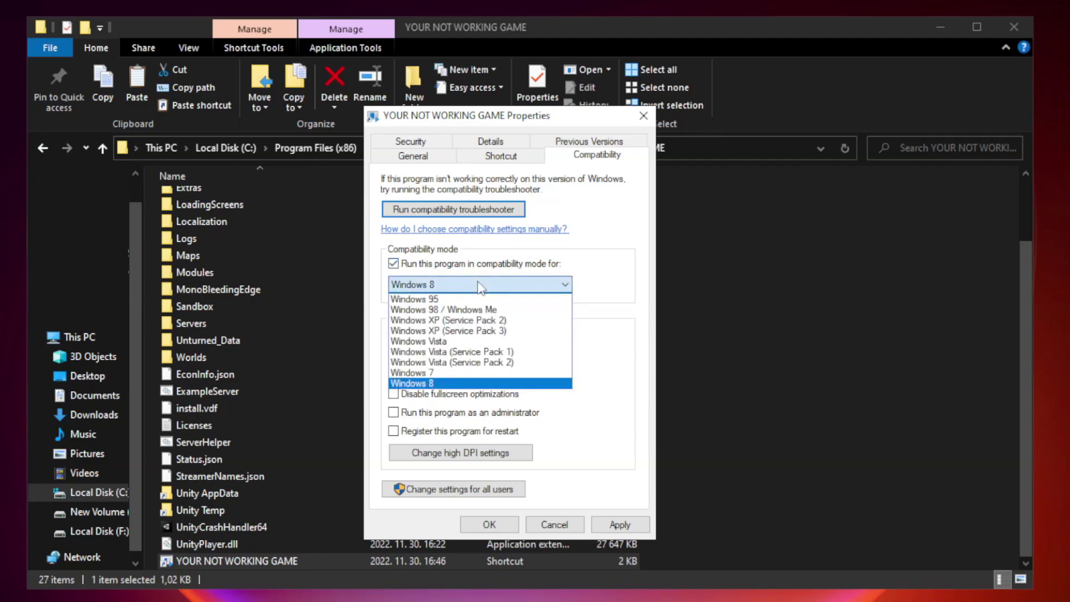
left_click(453, 385)
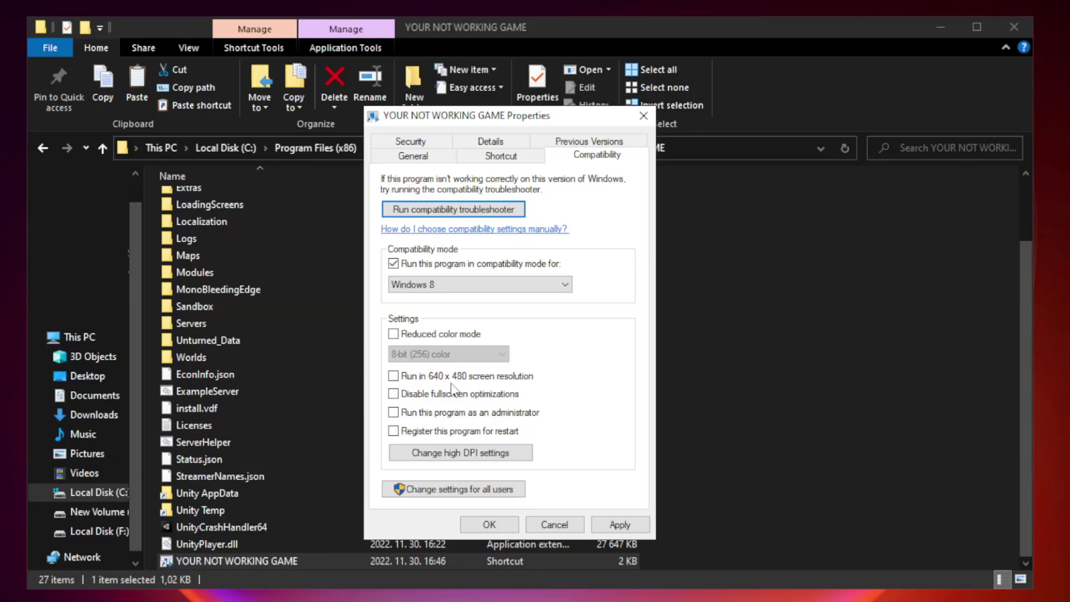
left_click(419, 397)
left_click(421, 415)
left_click(619, 527)
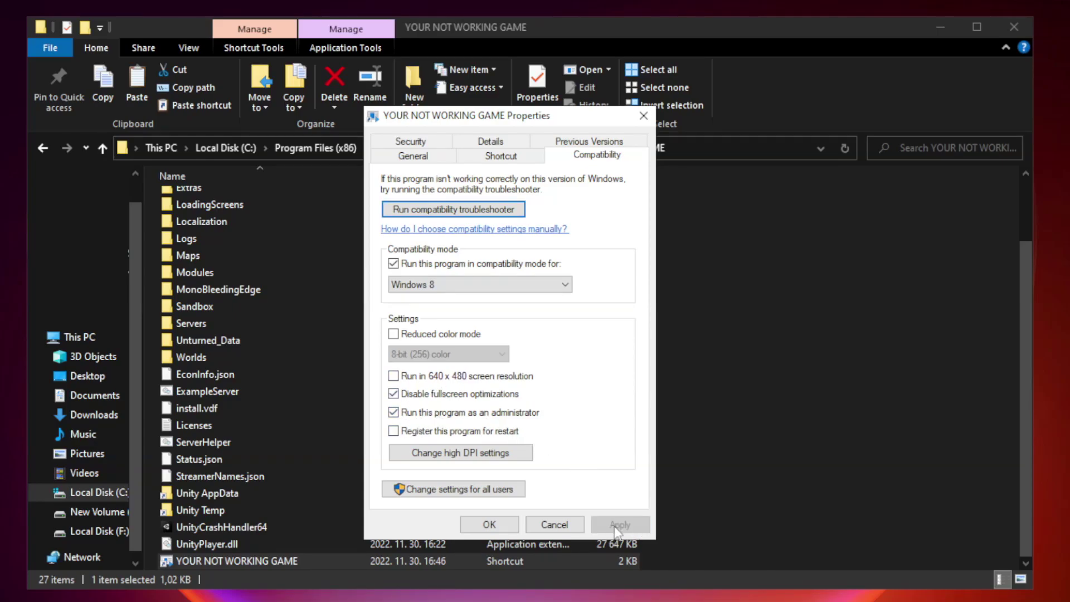
left_click(489, 525)
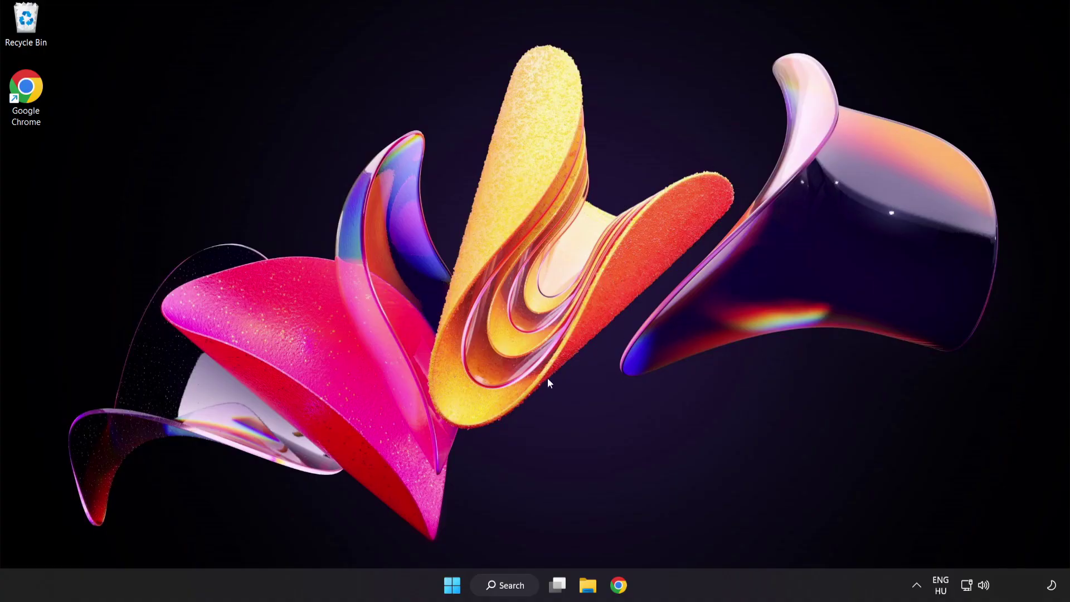
Open the Win+X power-user menu from the Start button.
right_click(457, 589)
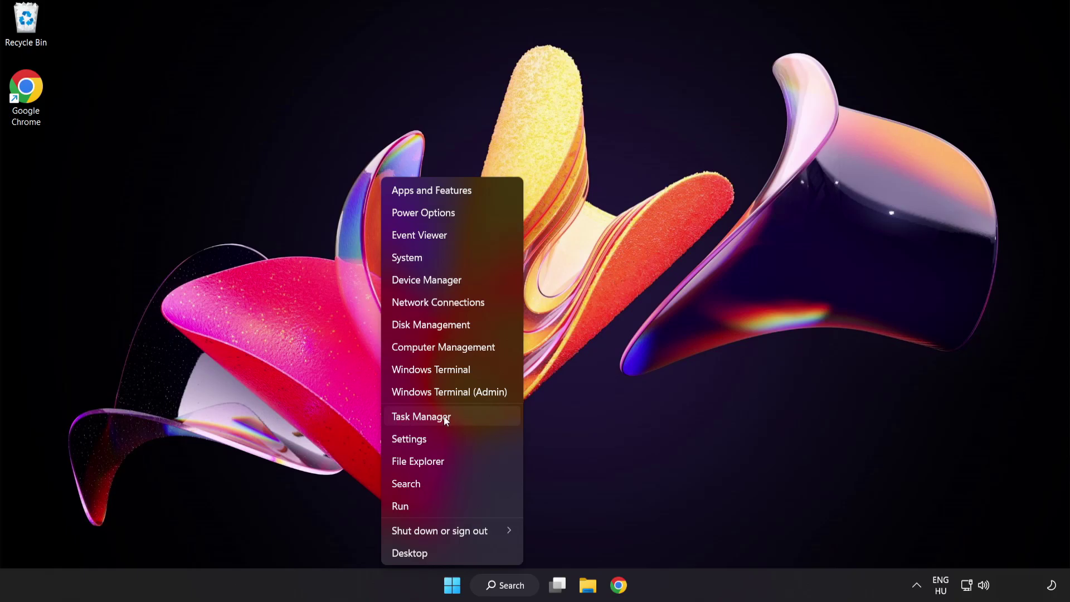
Disable Cortana, Phone Link, Terminal and Windows Security notification icon at startup in Task Manager.
left_click(462, 420)
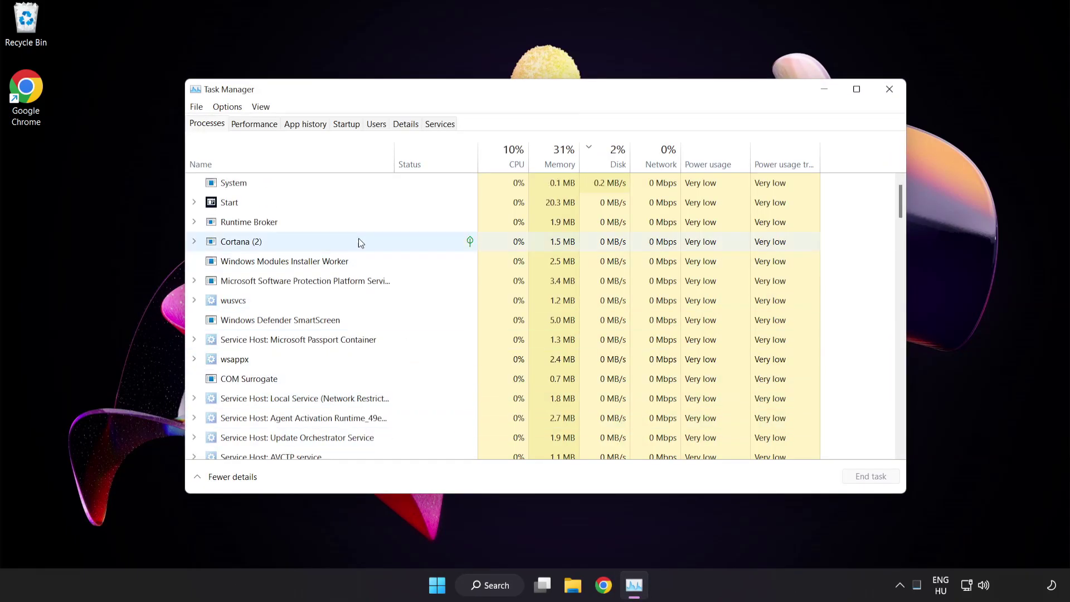
left_click(354, 129)
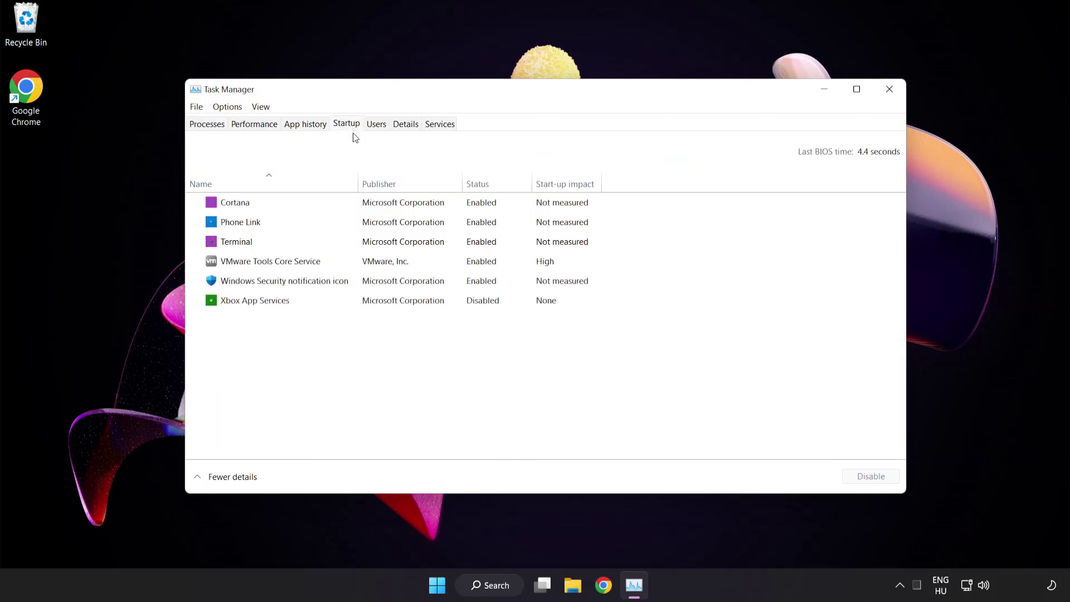
left_click(356, 209)
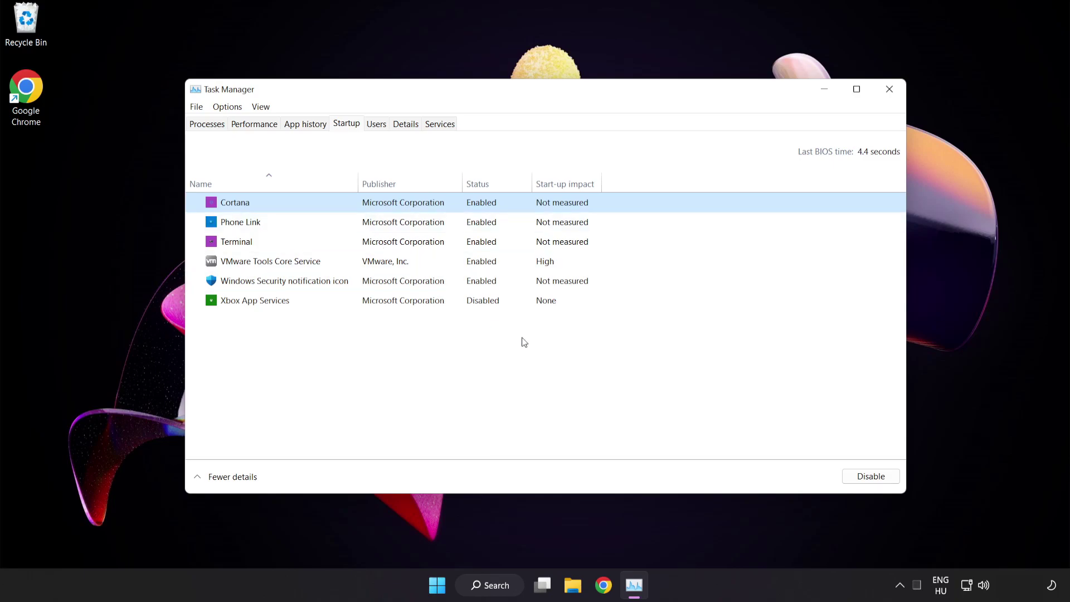
left_click(875, 482)
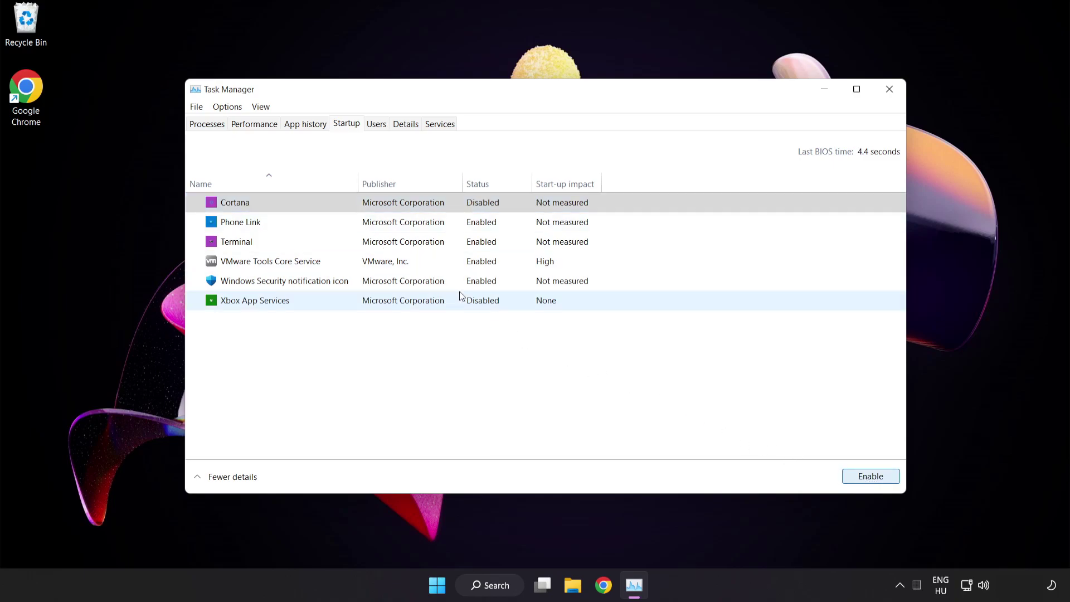
left_click(332, 221)
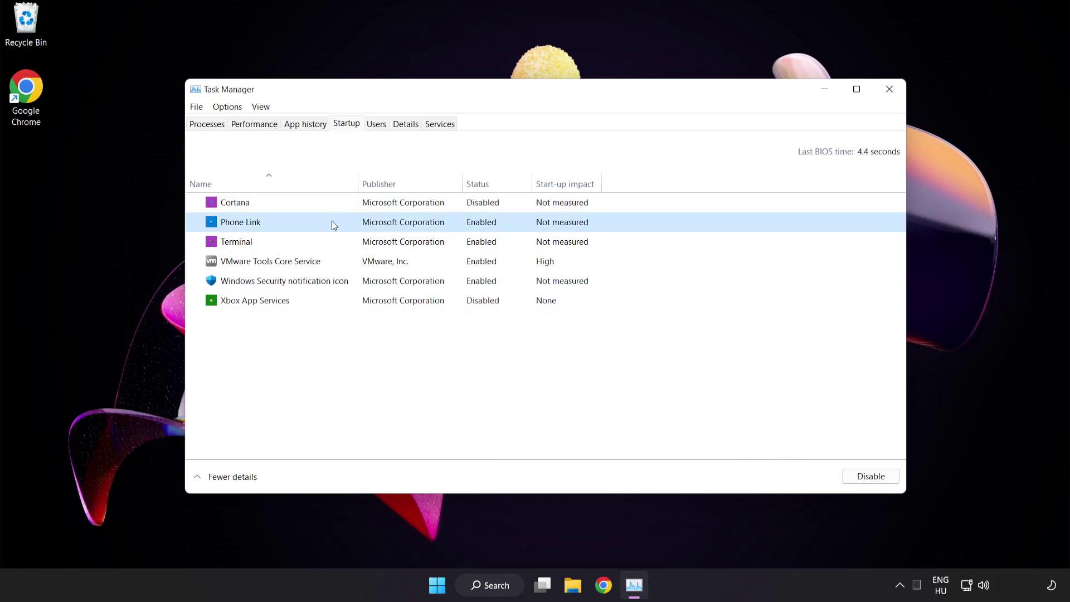
left_click(867, 478)
left_click(362, 243)
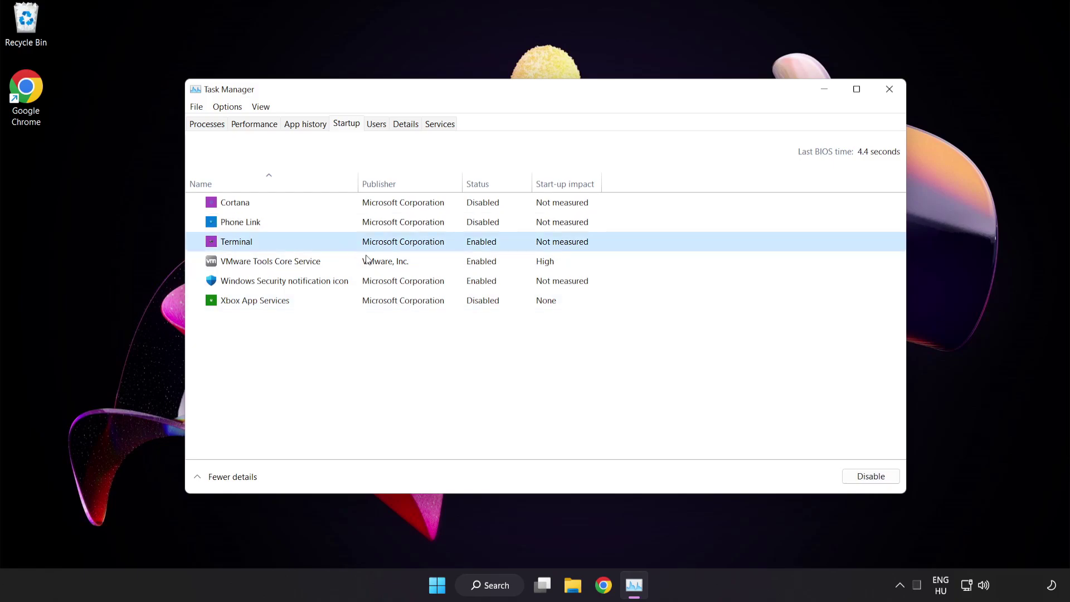
left_click(856, 476)
left_click(364, 286)
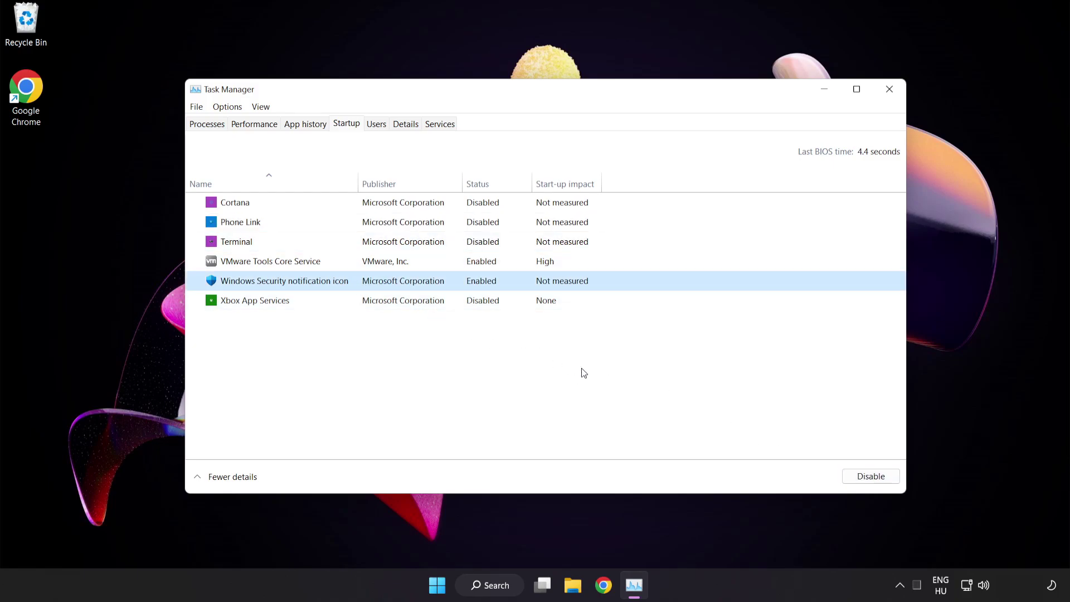
left_click(863, 478)
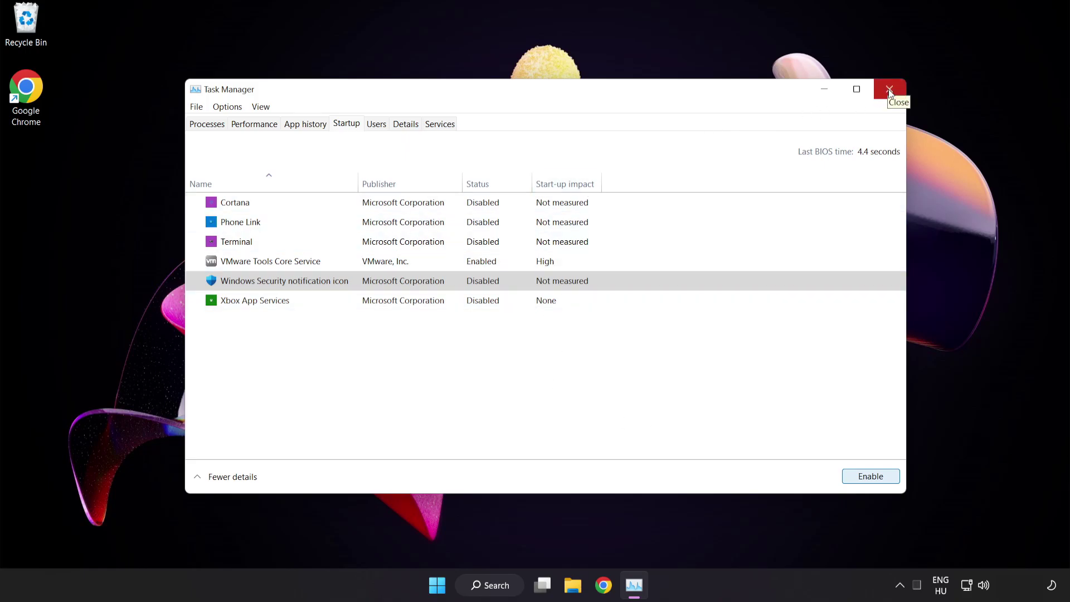
left_click(890, 91)
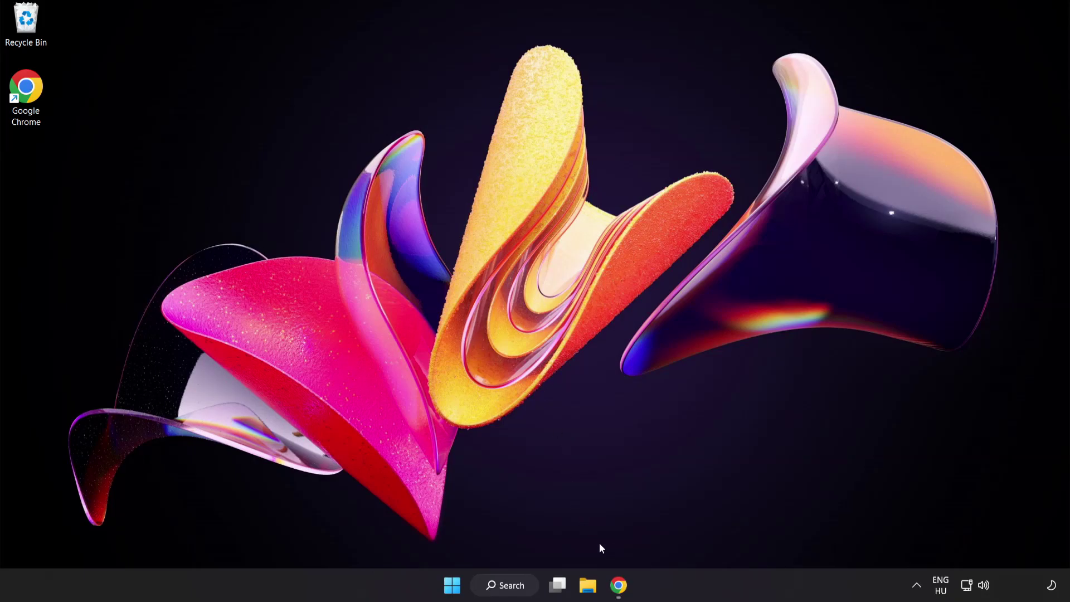
In Chrome, download the DirectX End-User Runtime Web Installer as dxwebsetup (1).exe.
left_click(620, 587)
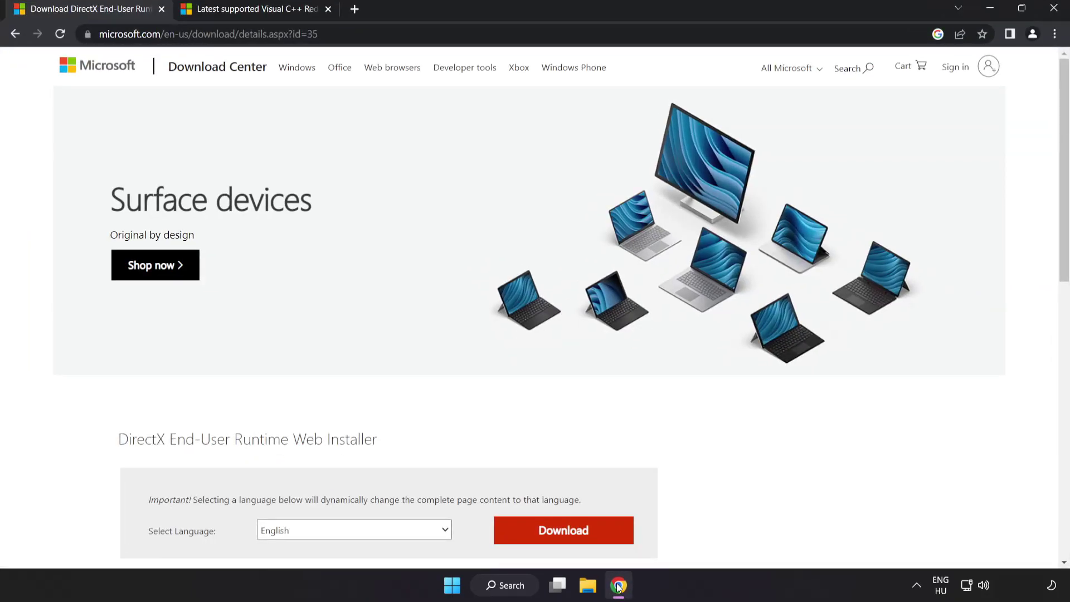
left_click(357, 34)
left_click(390, 34)
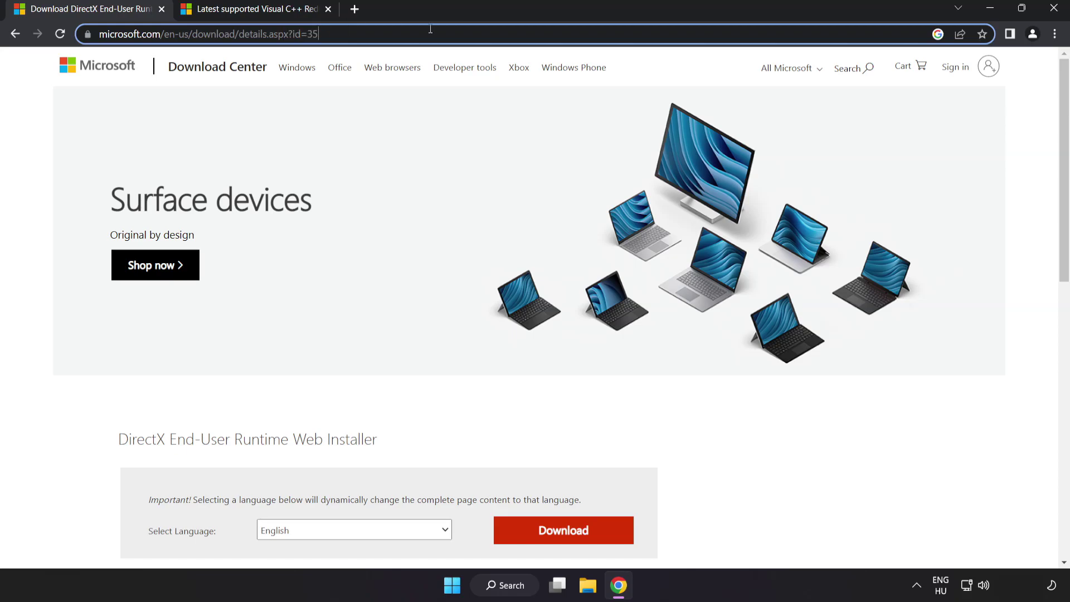
left_click(748, 454)
scroll(744, 449, "down", 2)
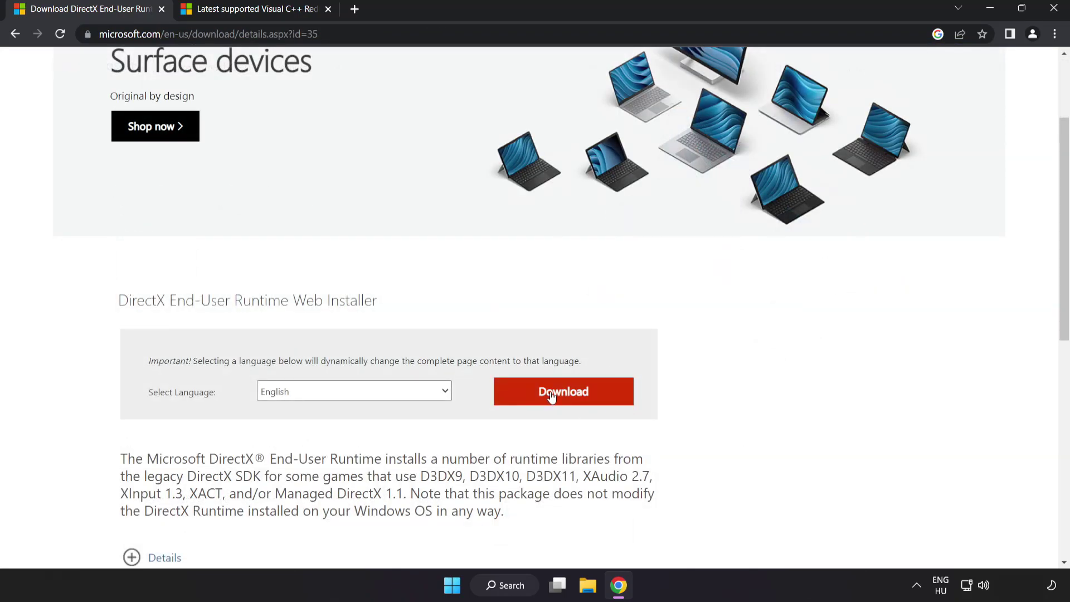
left_click(575, 403)
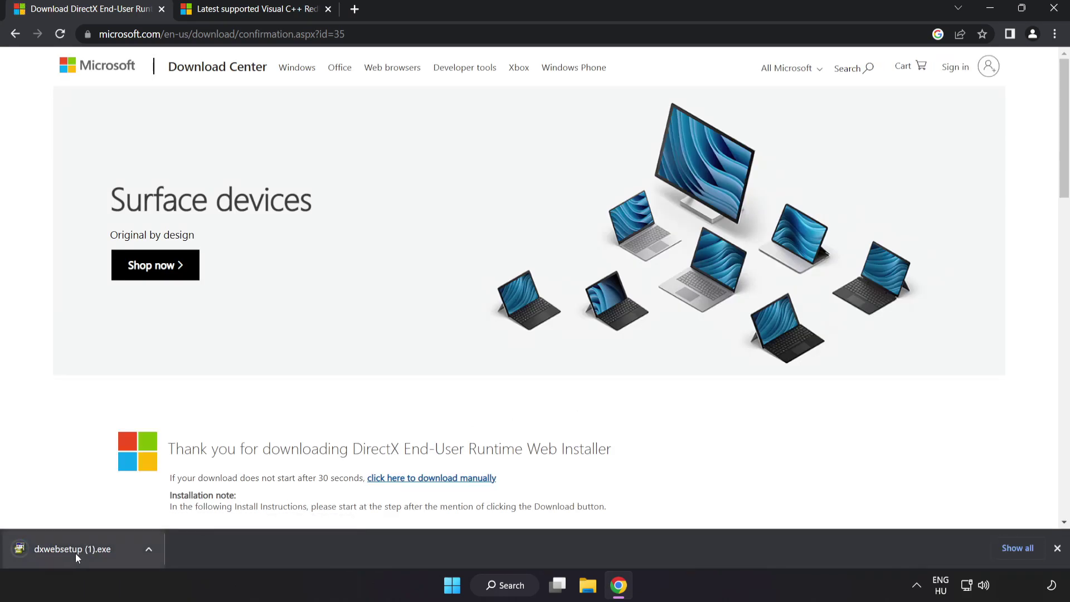
Run dxwebsetup, accept the licence, decline the Bing Bar, and install the DirectX runtime components.
left_click(89, 550)
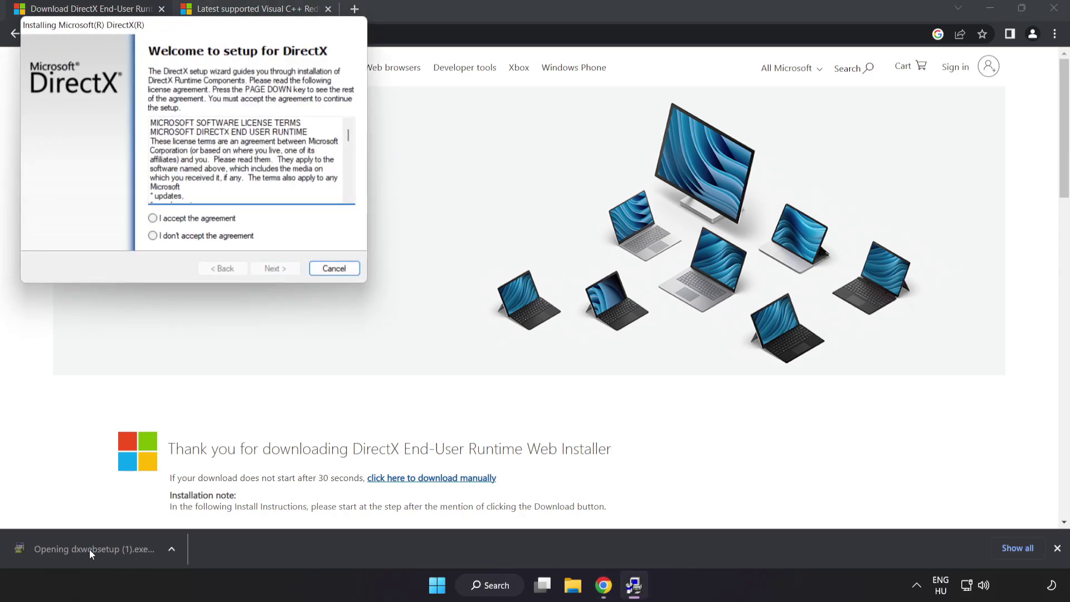
left_click_drag(160, 28, 488, 142)
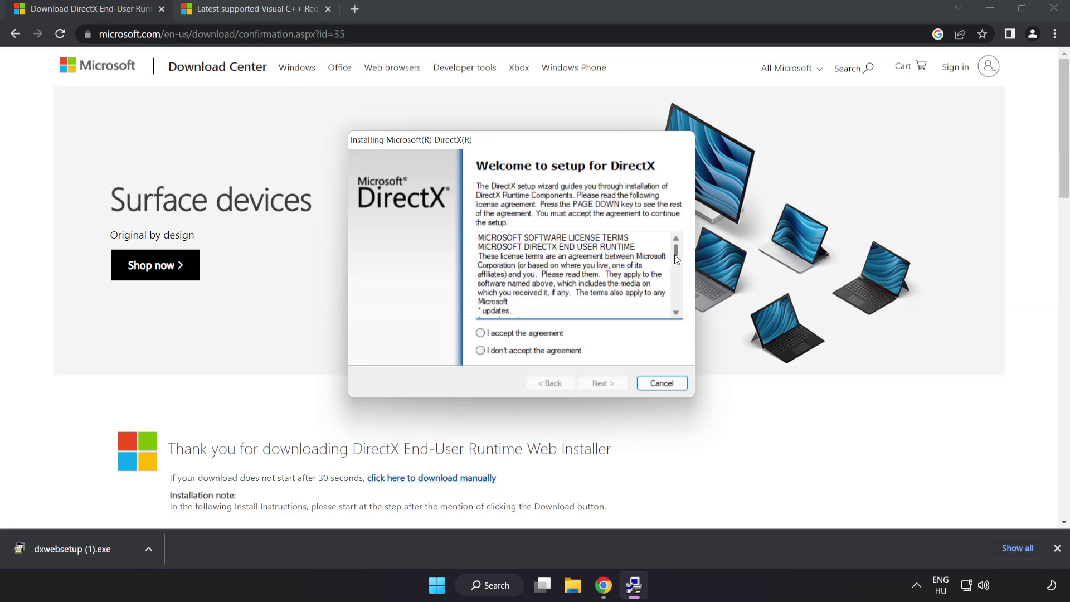
left_click_drag(677, 257, 676, 302)
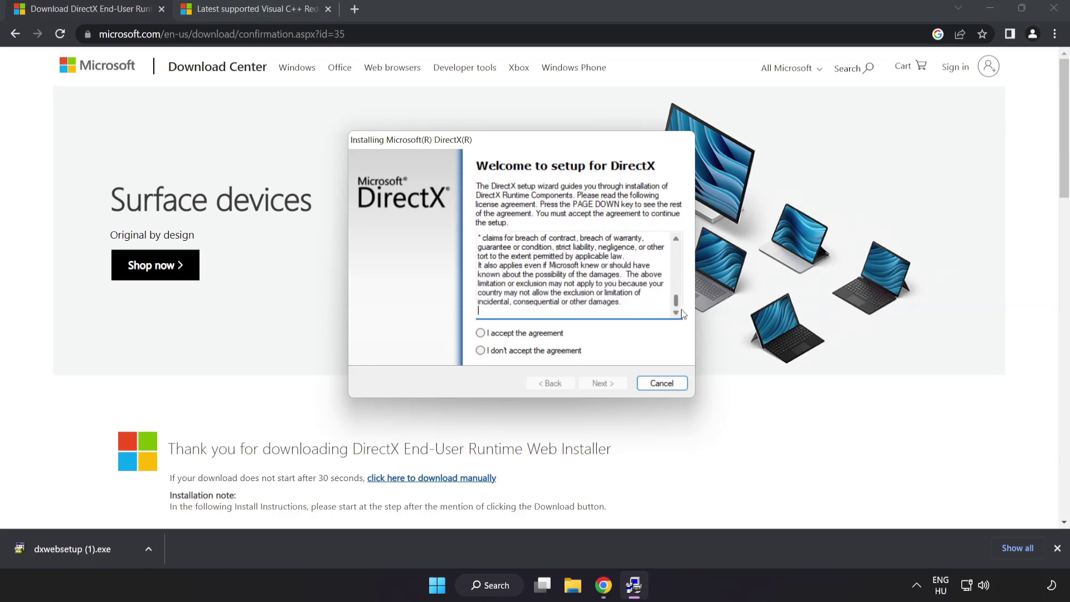
left_click(500, 335)
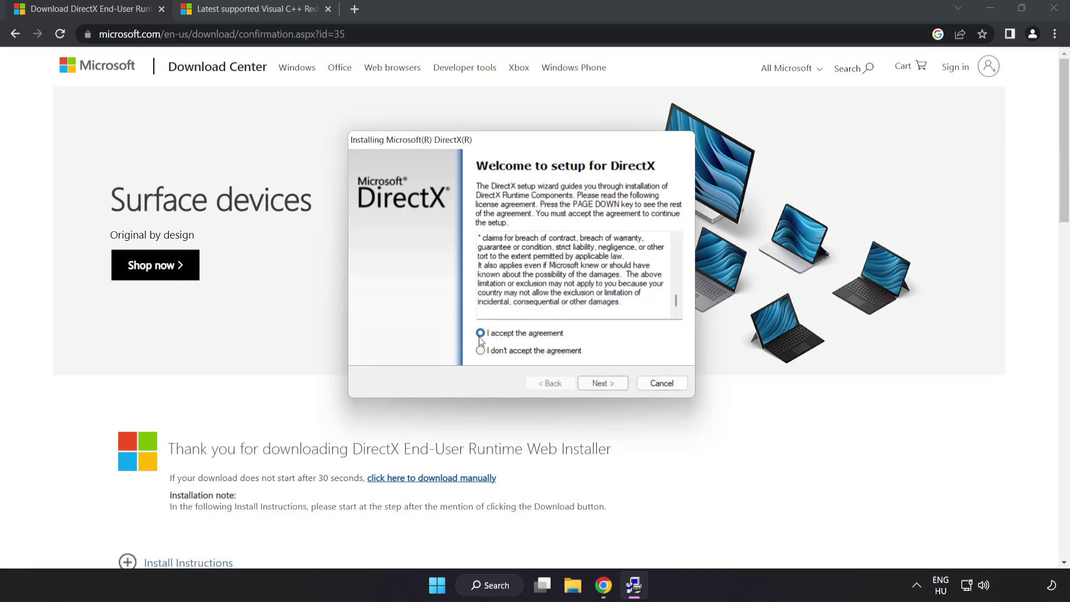
left_click(603, 385)
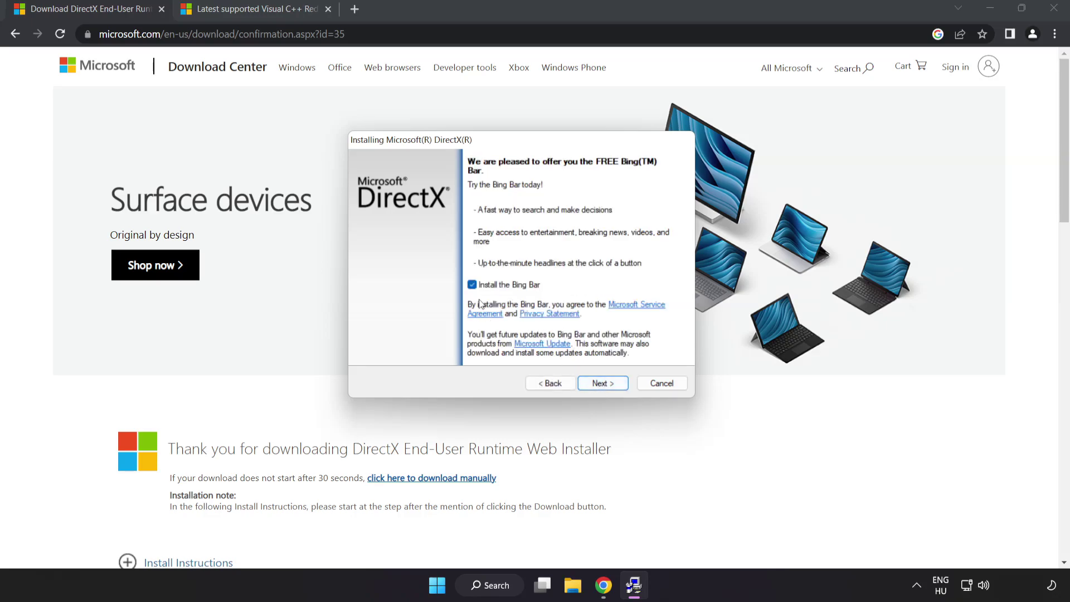
left_click(472, 286)
left_click(607, 383)
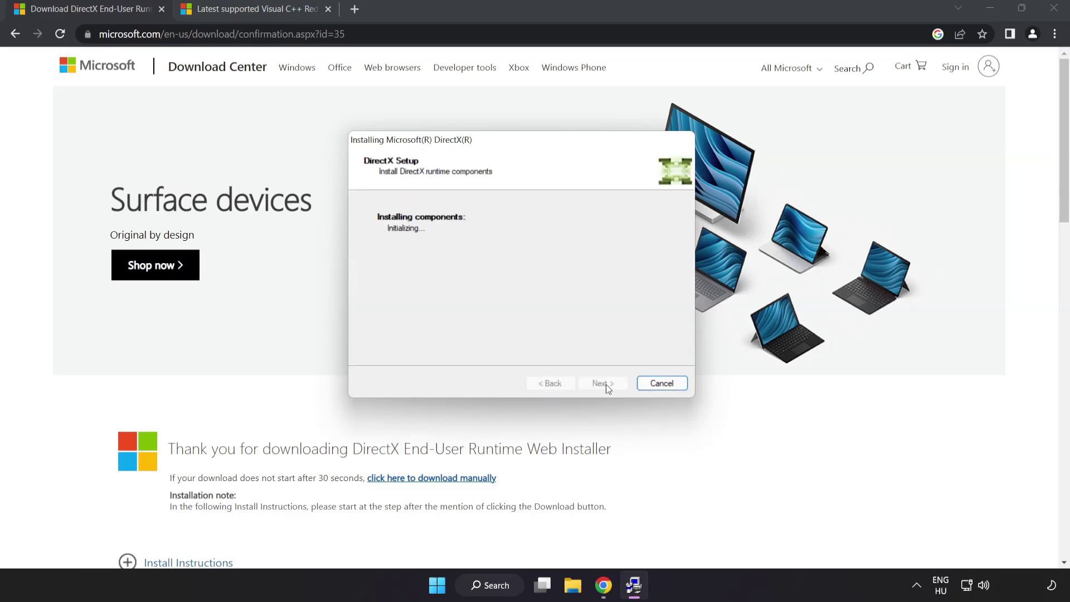
left_click(603, 386)
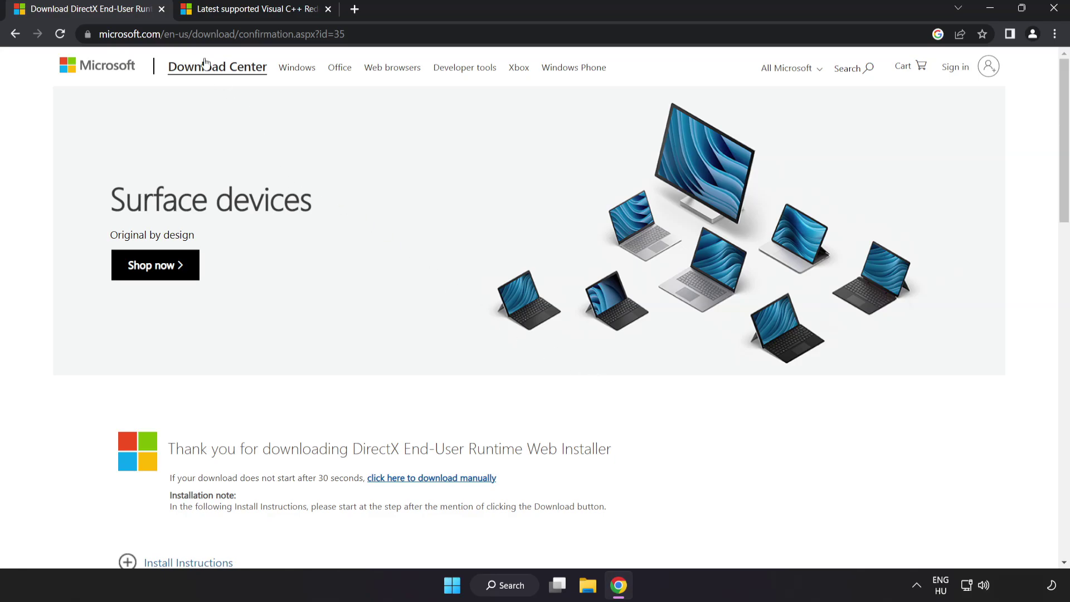
Close the DirectX tab and scroll to the Visual C++ Redistributable download table.
left_click(162, 10)
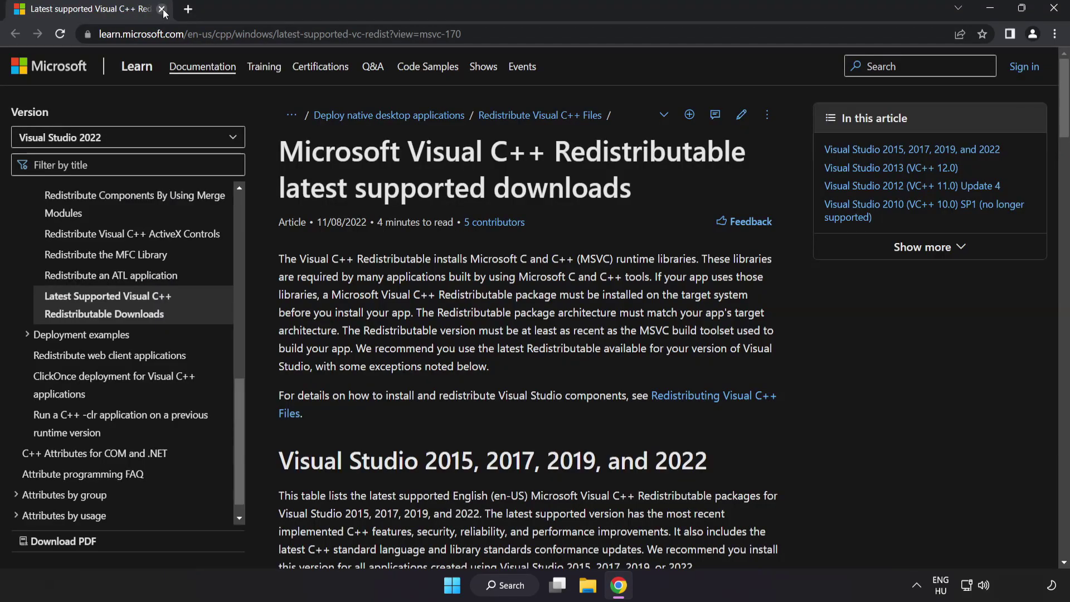
left_click(484, 34)
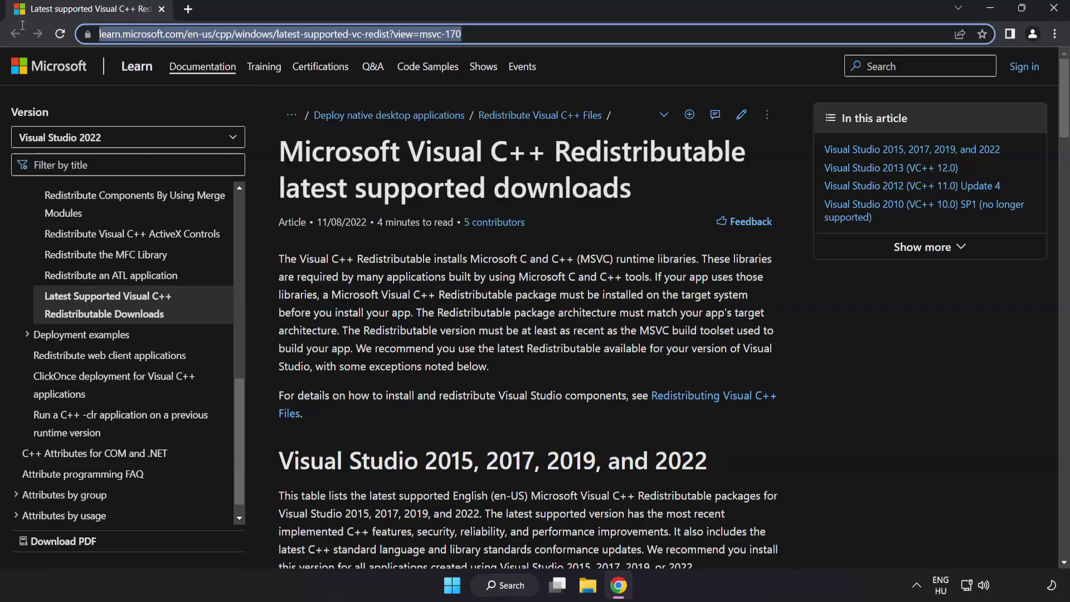
left_click(492, 34)
left_click(537, 164)
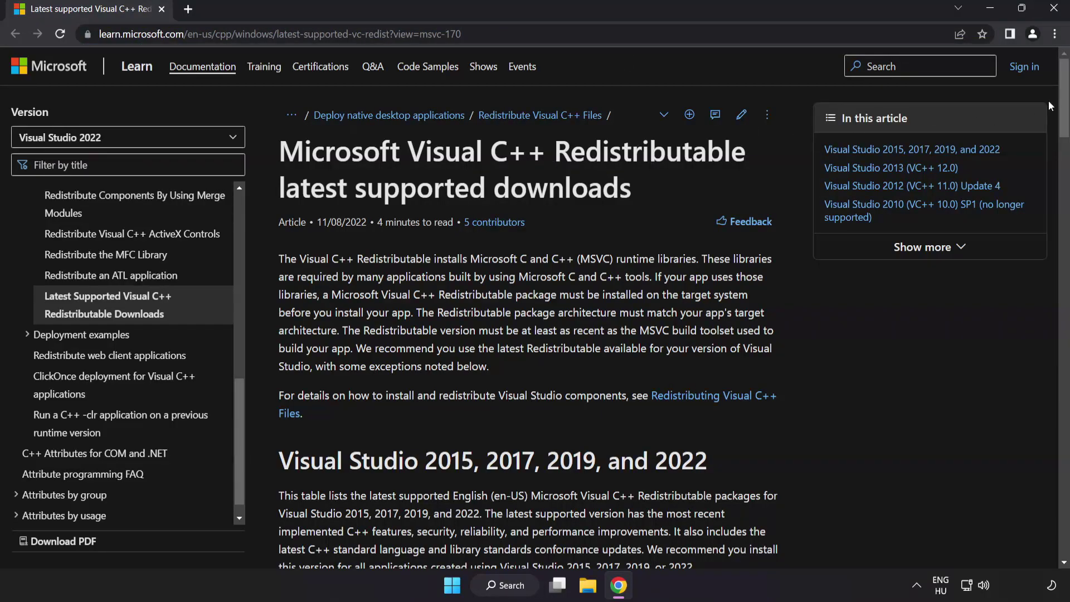
left_click_drag(1060, 112, 1061, 167)
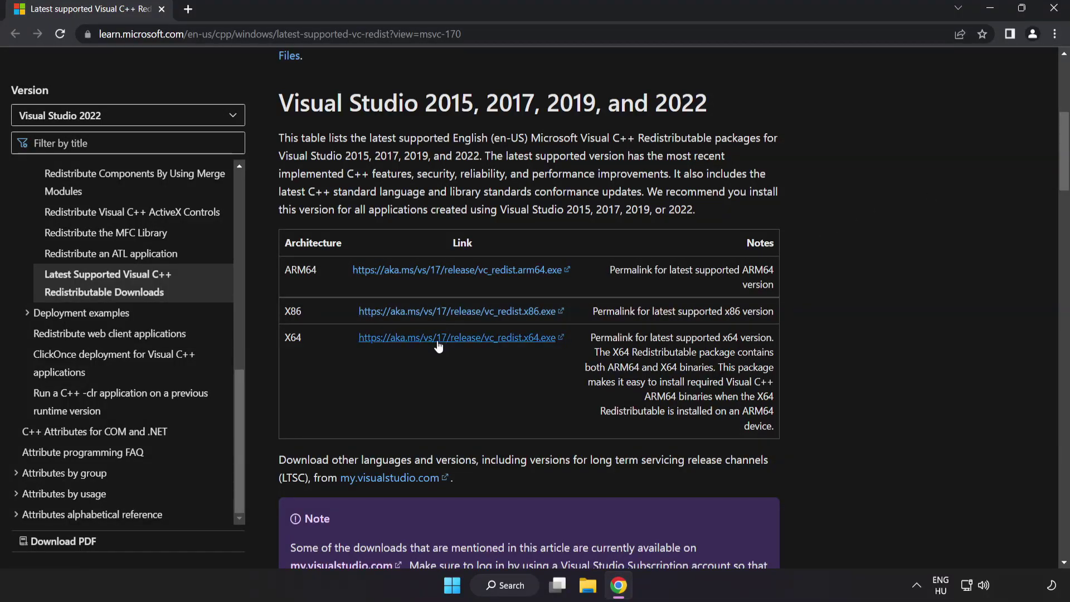
Download the ARM64, x86 and x64 vc_redist installers.
left_click(444, 274)
left_click(454, 311)
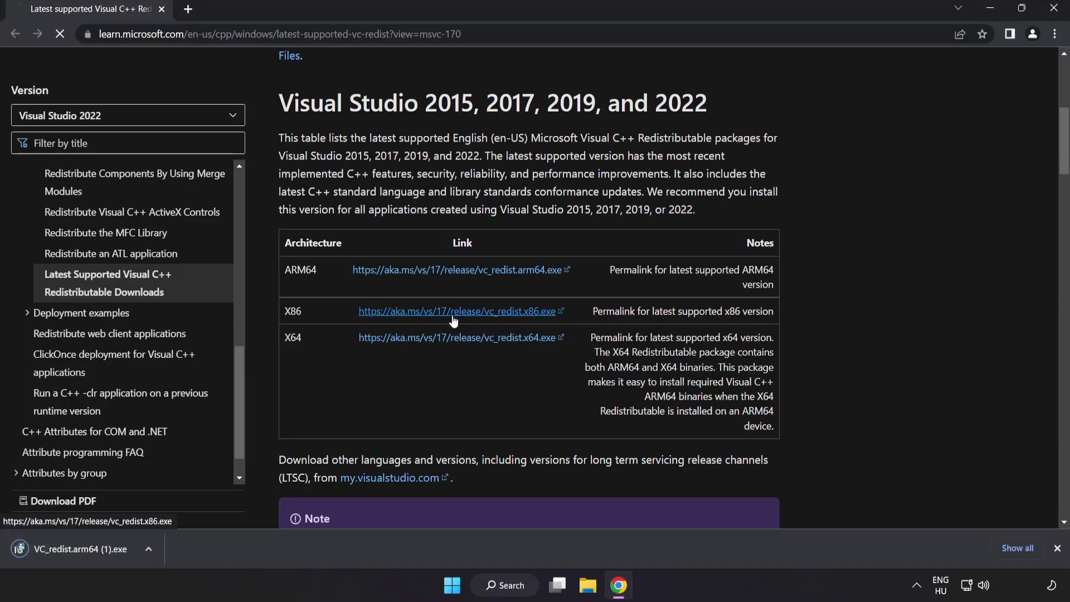
left_click(461, 340)
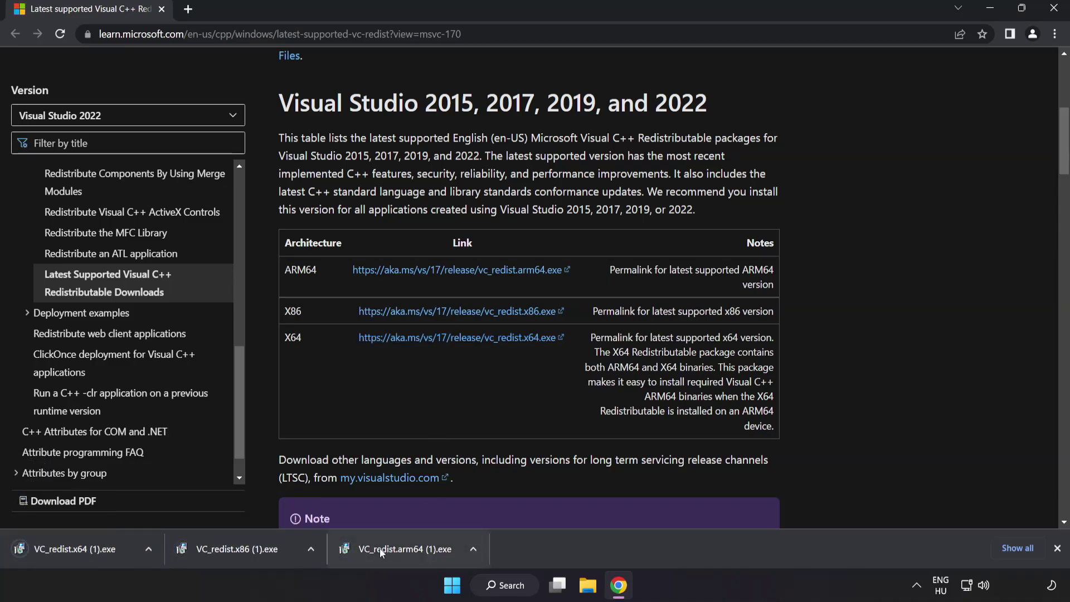
Run the ARM64 VC_redist installer, agree to the terms and install, then dismiss the failure.
left_click(403, 551)
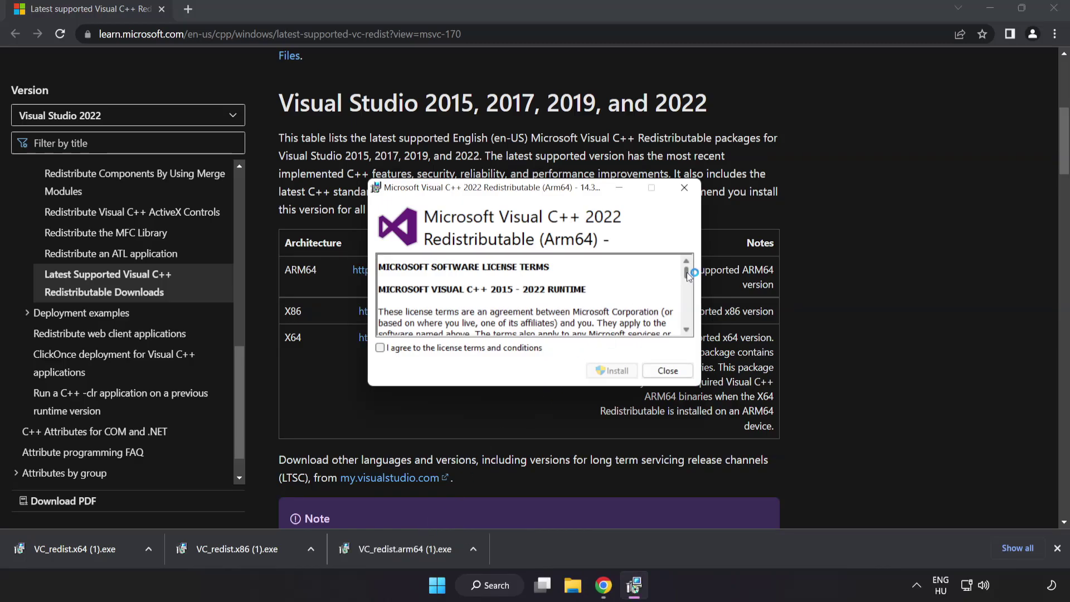
left_click_drag(686, 272, 687, 320)
left_click(380, 347)
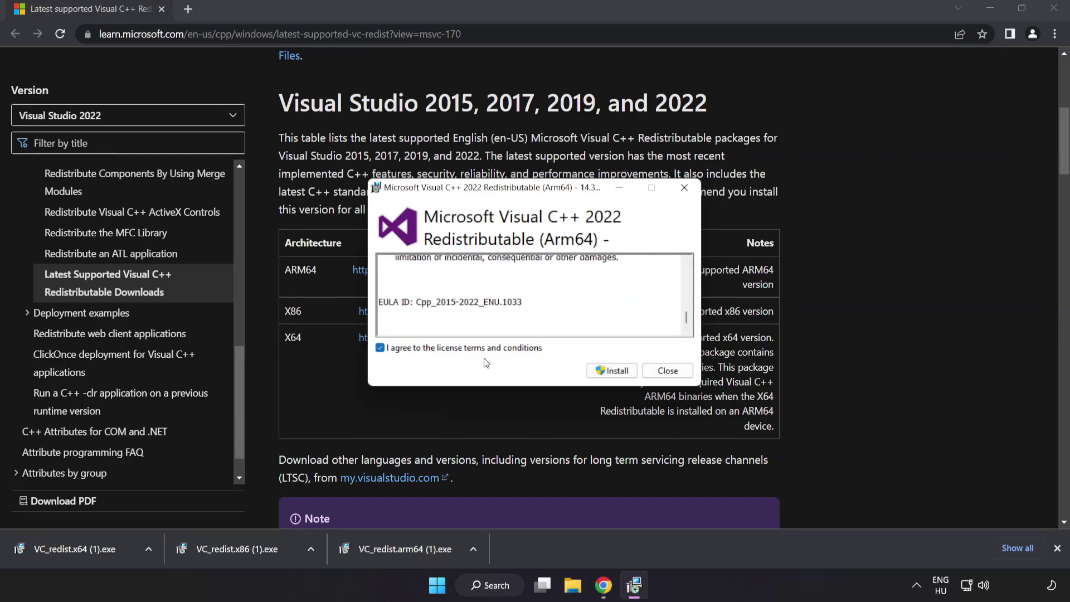
left_click(610, 371)
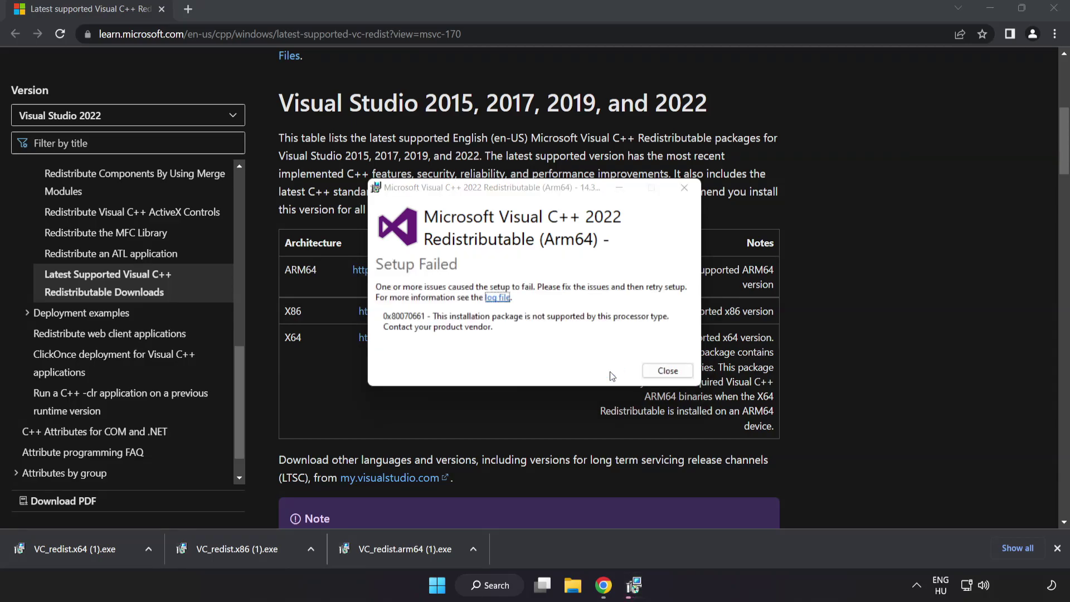
left_click(668, 370)
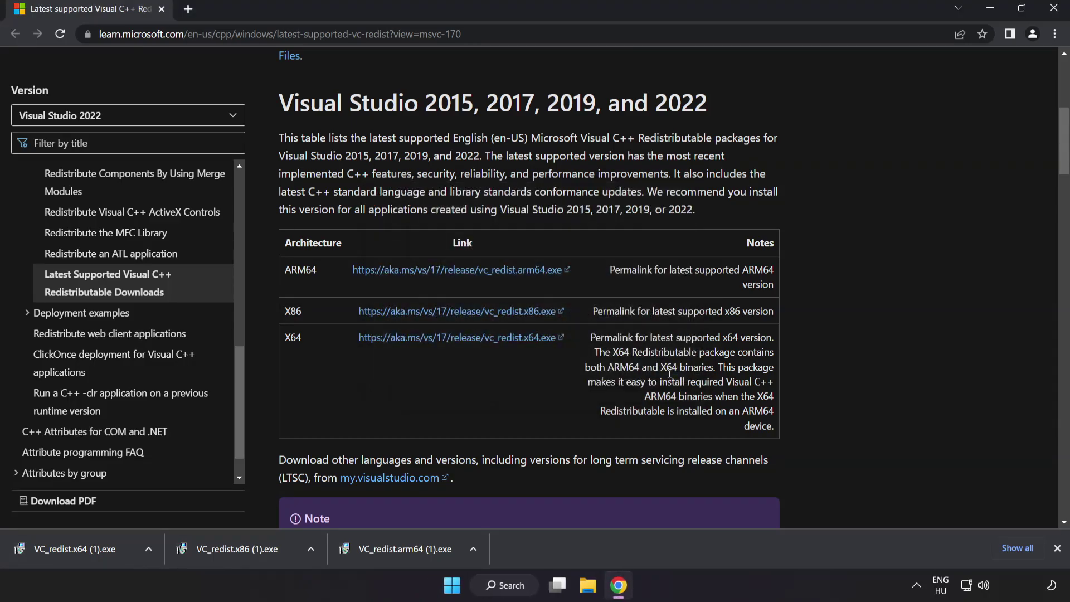
Install the x86 redistributable 14.34.31931, then close the failed x64 setup.
left_click(241, 550)
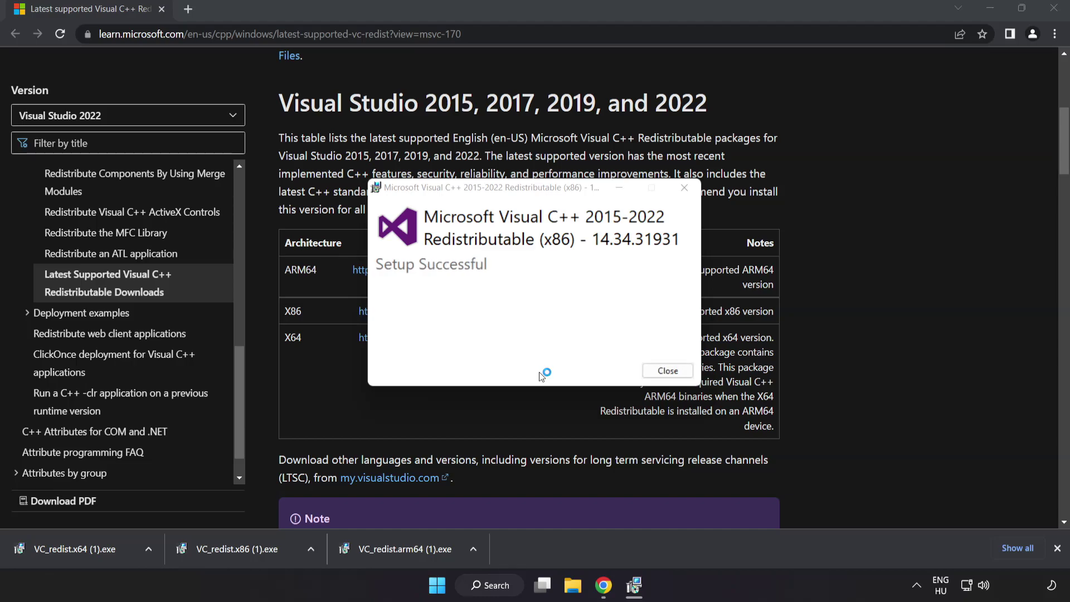
left_click(666, 371)
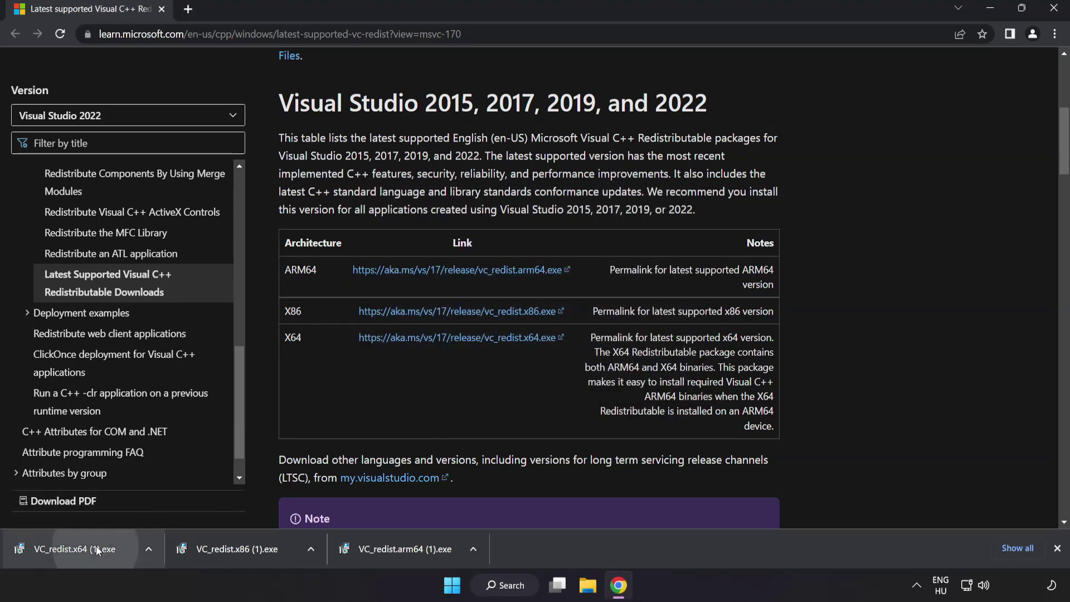
left_click(96, 548)
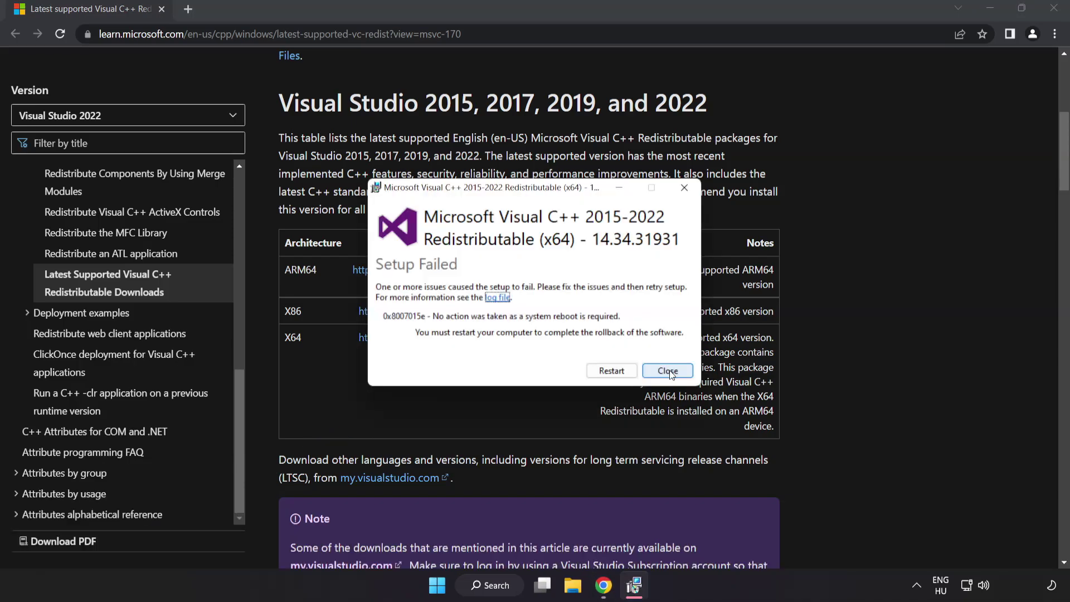
left_click(668, 371)
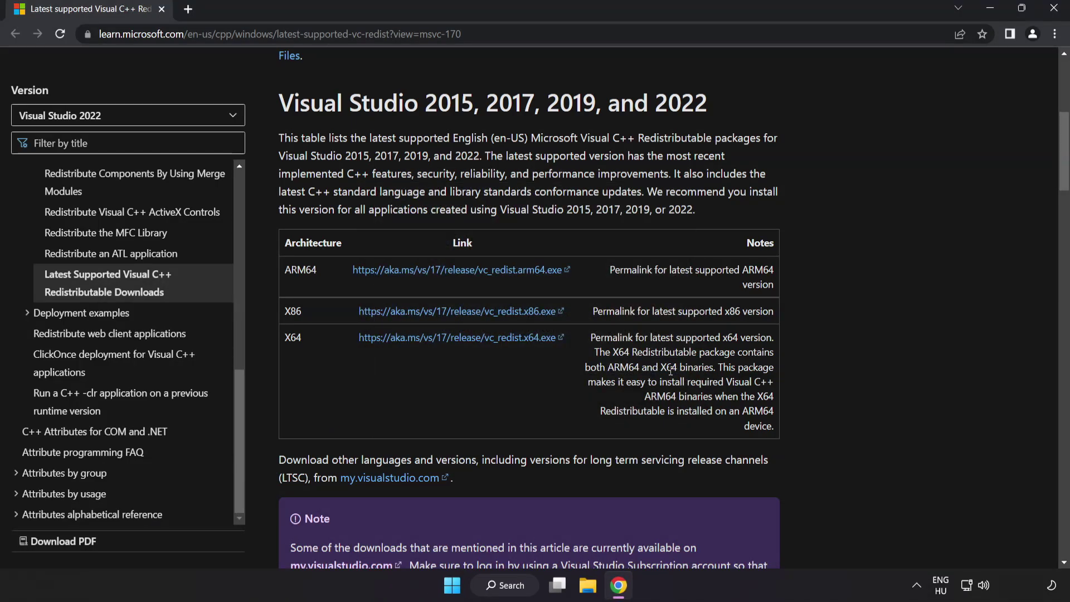
Close Chrome and launch Command Prompt as administrator from a 'cmd' search.
left_click(1052, 14)
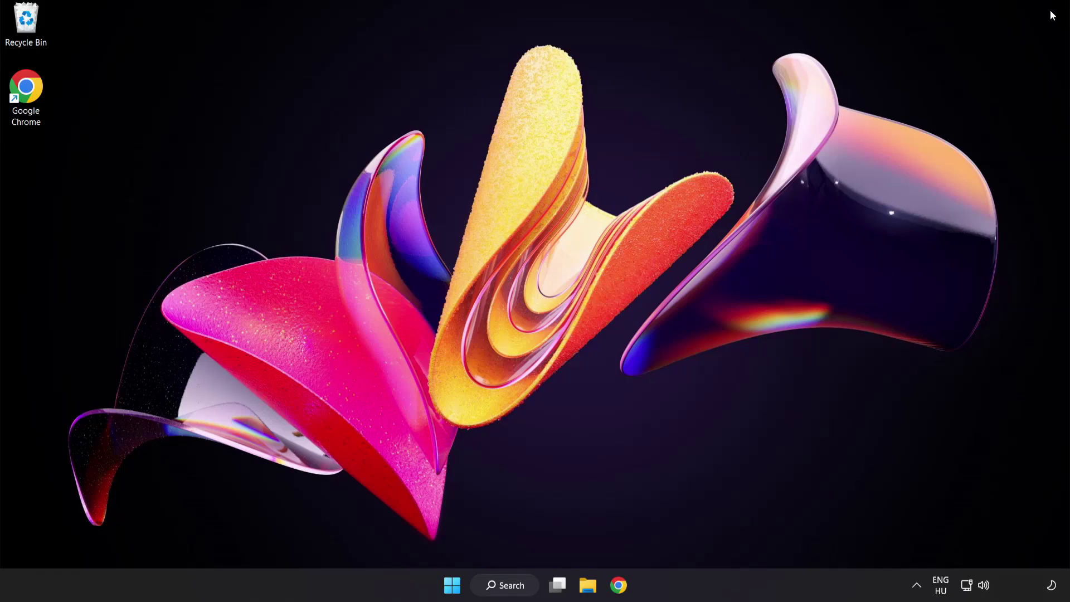
left_click(507, 589)
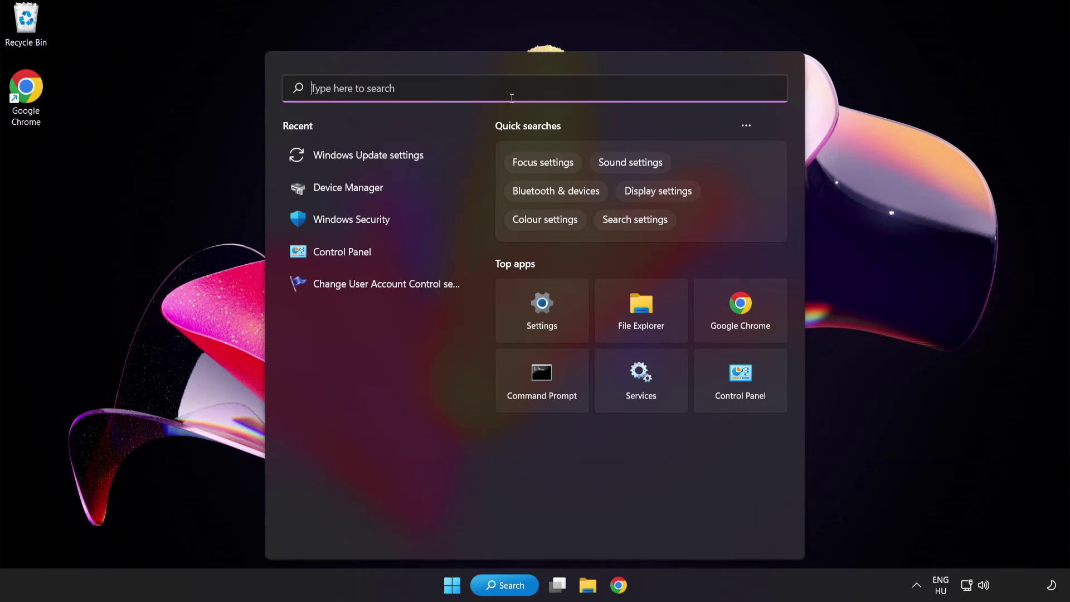
type("cmd")
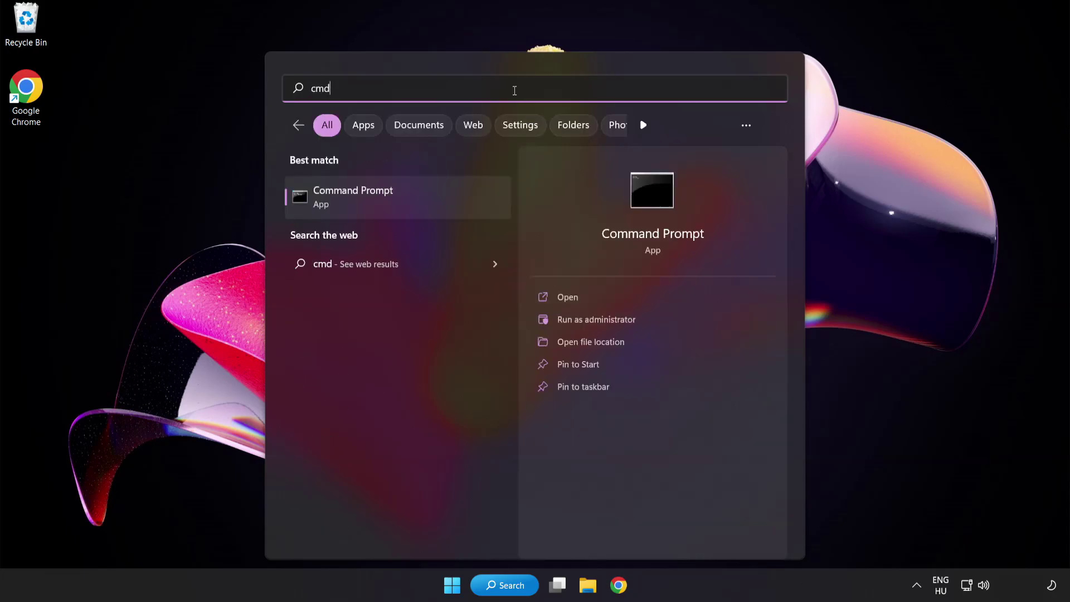
right_click(400, 205)
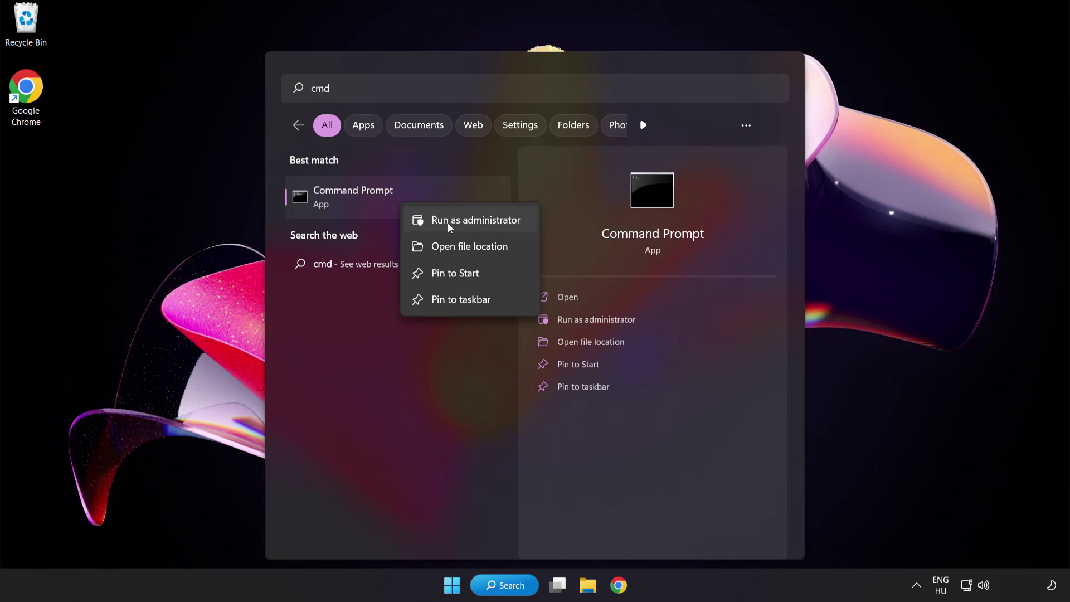
left_click(451, 225)
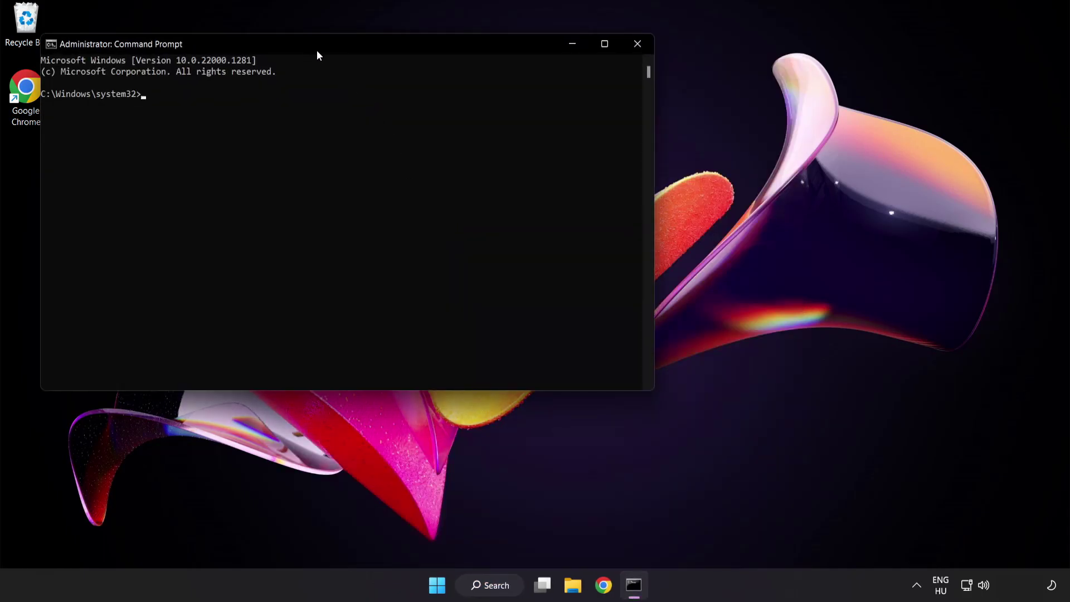
Run sfc /scannow in the administrator Command Prompt.
left_click_drag(307, 45, 466, 107)
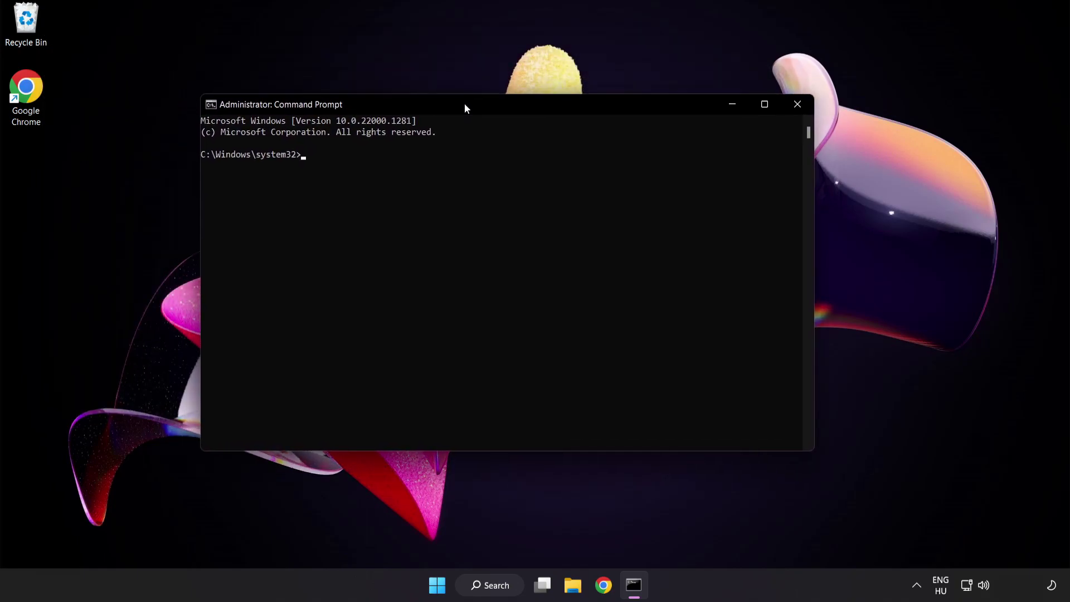
type("sfc")
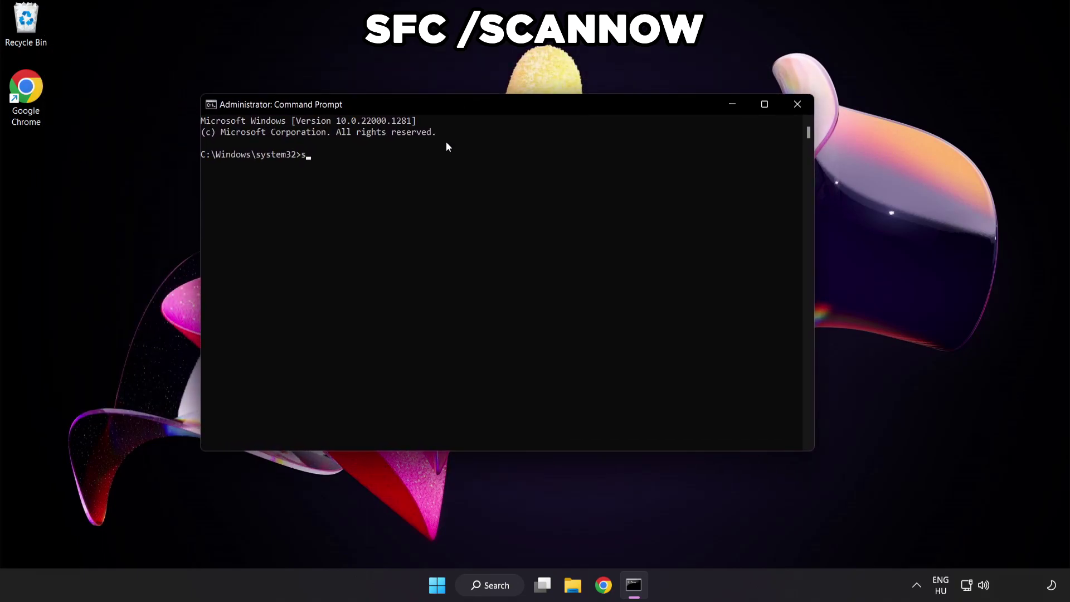
type(" /scannow")
key("Return")
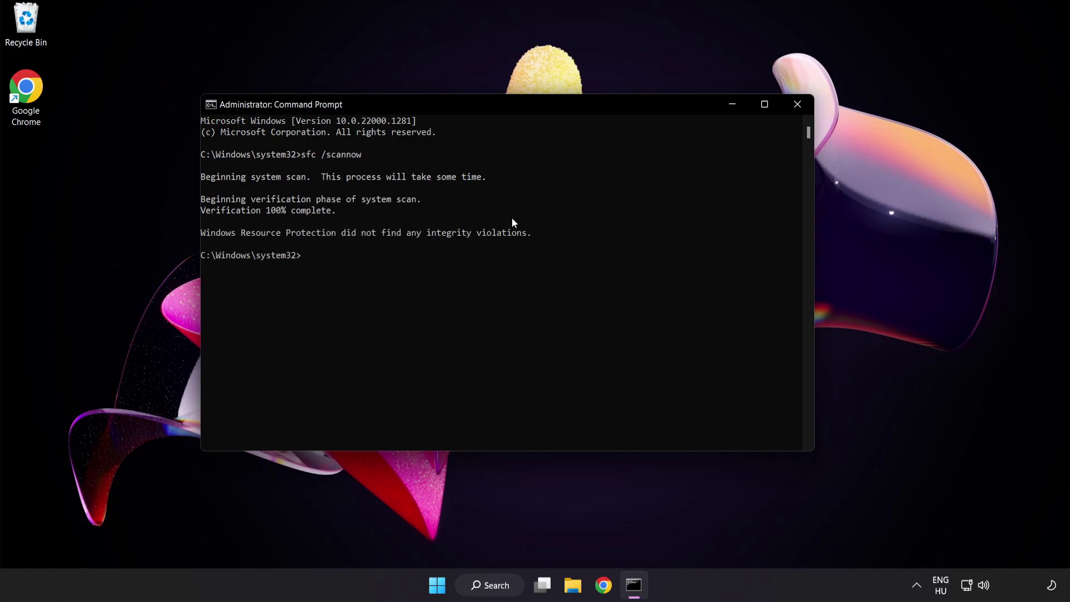
Close Command Prompt and bring up the Start menu's power options.
left_click(796, 108)
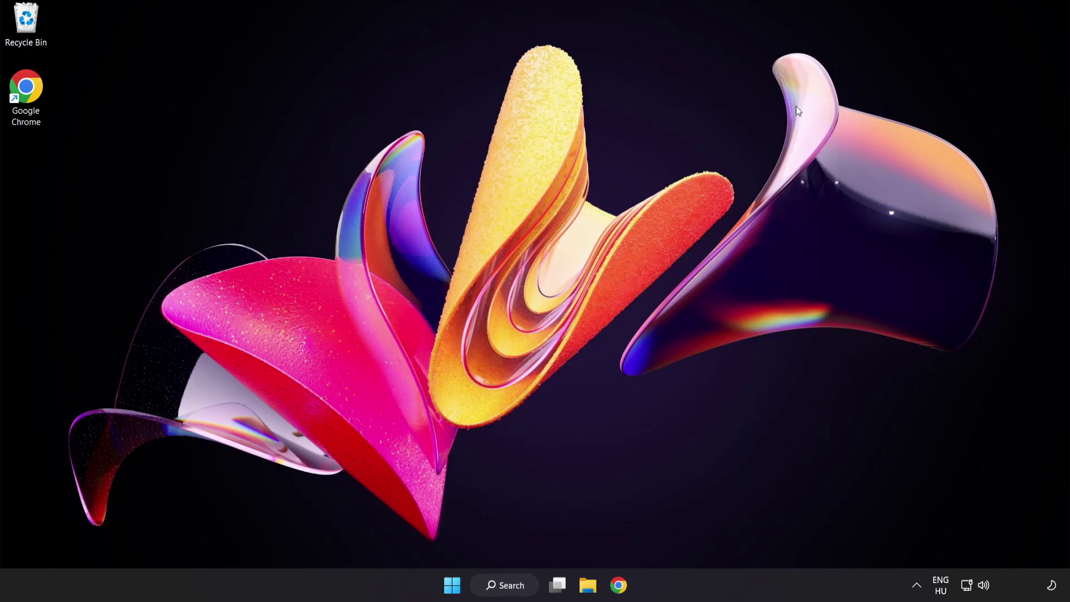
left_click(453, 585)
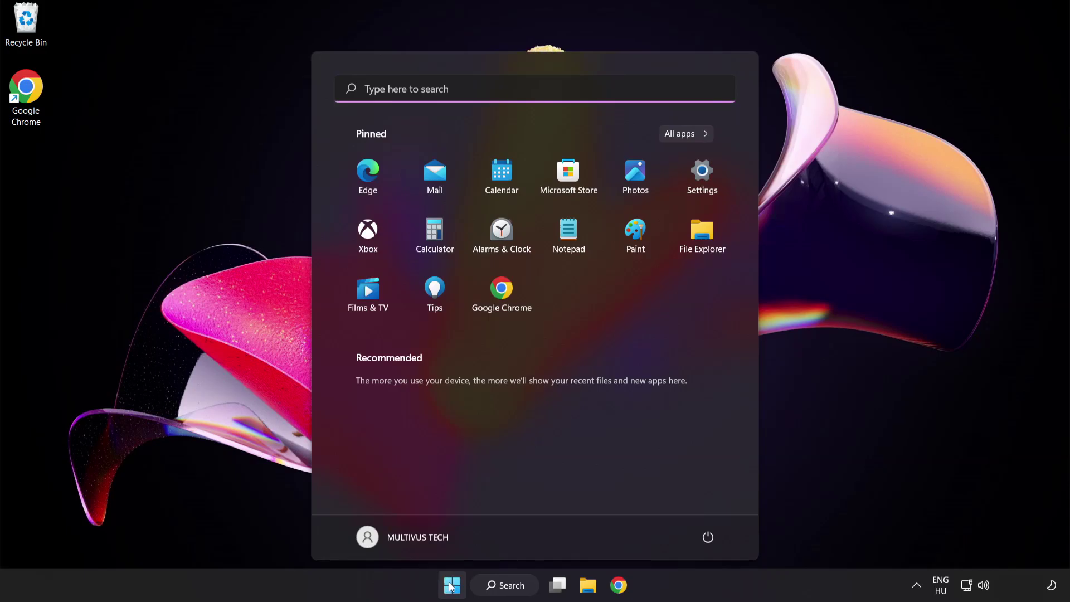
left_click(709, 537)
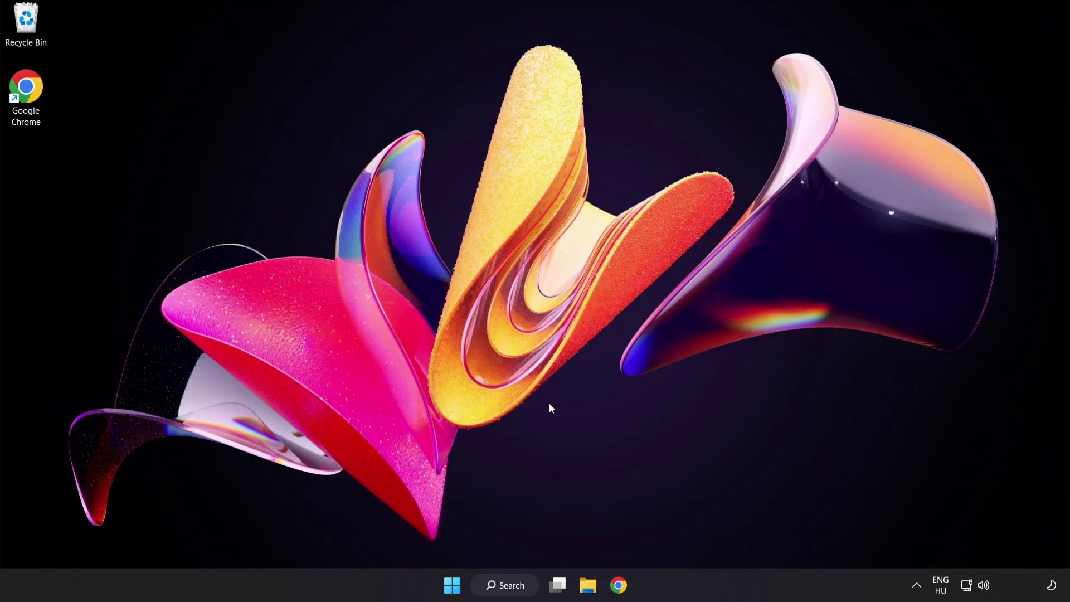
Open Windows Security's Virus & threat protection settings and scroll down to Exclusions.
left_click(514, 587)
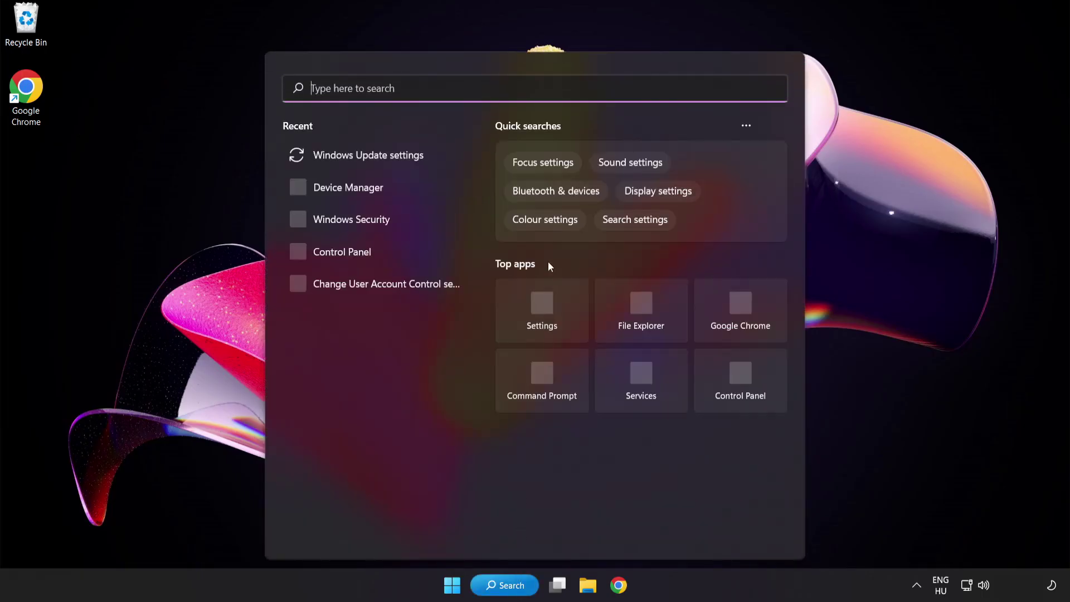
type("secu")
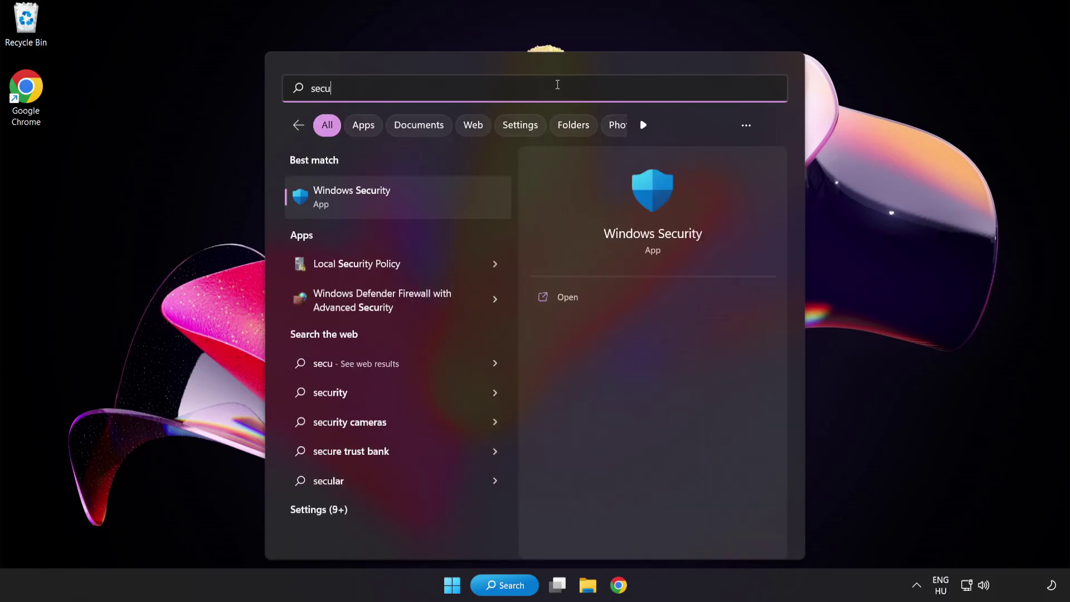
type("rity")
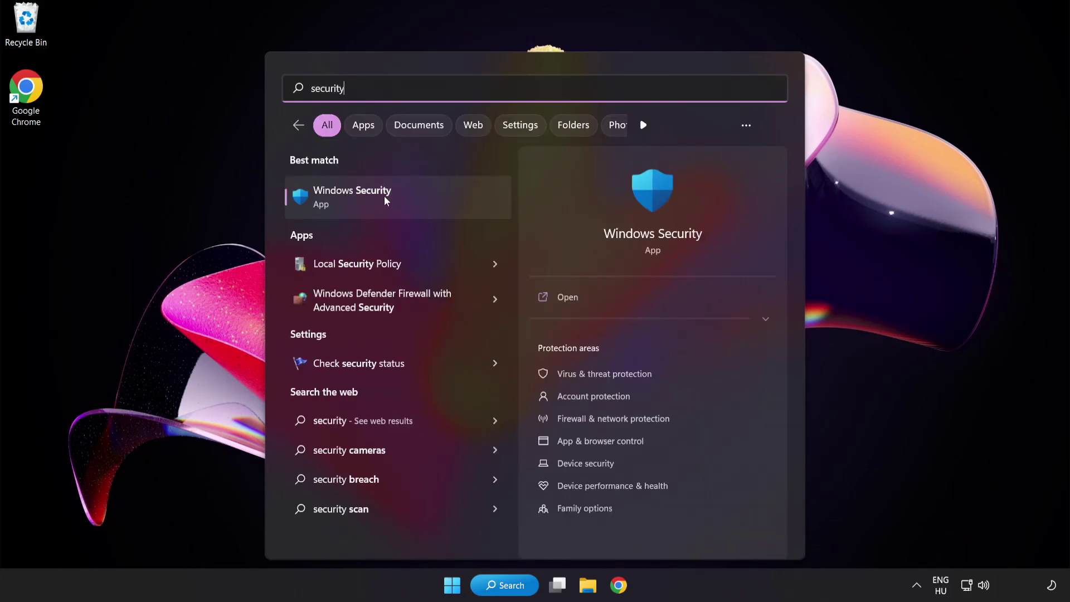
left_click(404, 196)
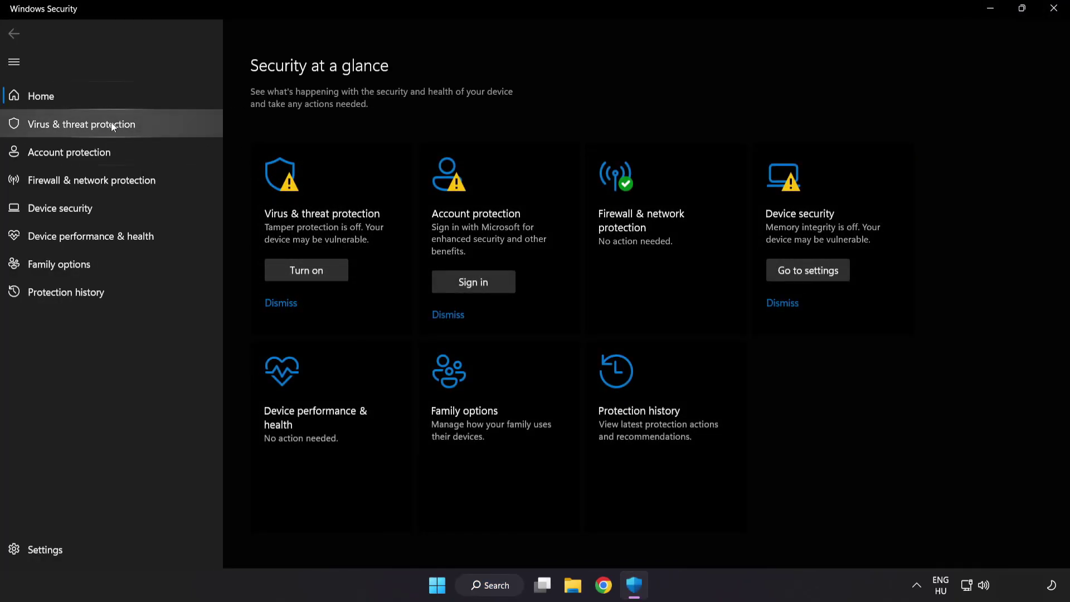
left_click(162, 126)
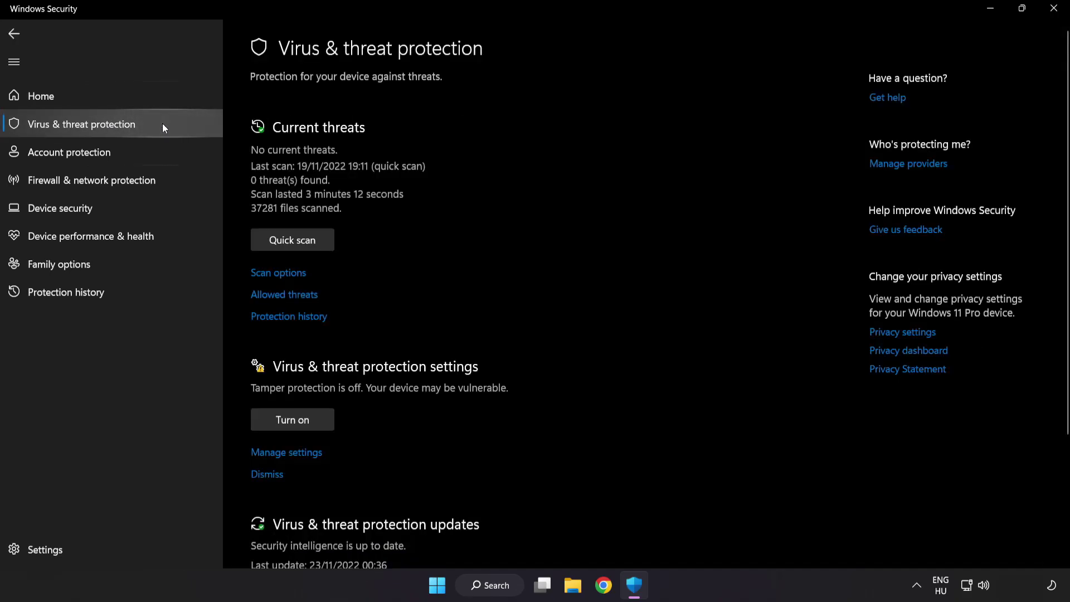
scroll(676, 160, "down", 3)
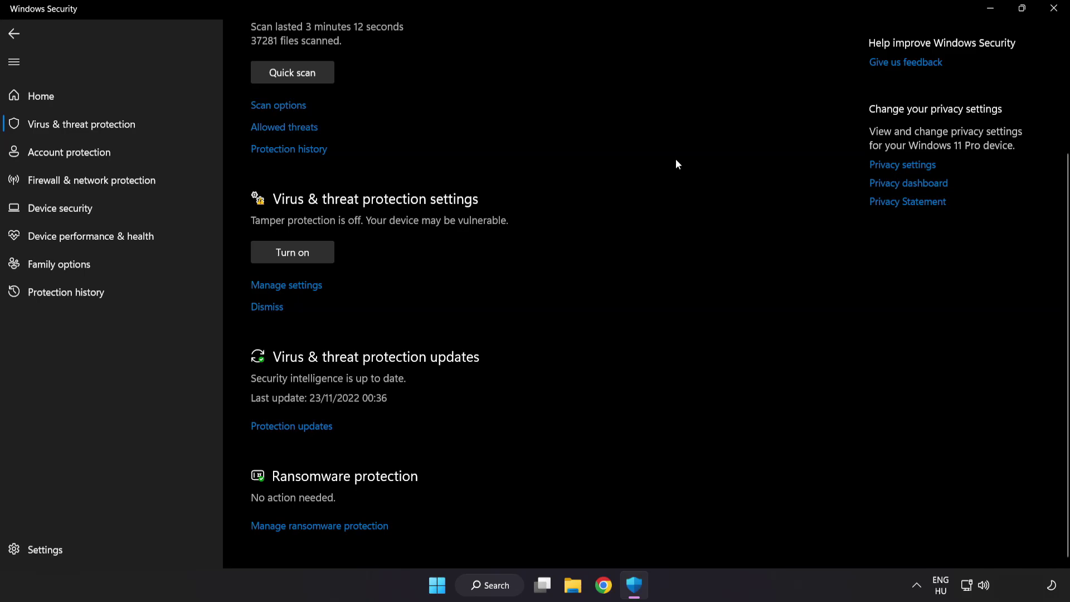
left_click(293, 286)
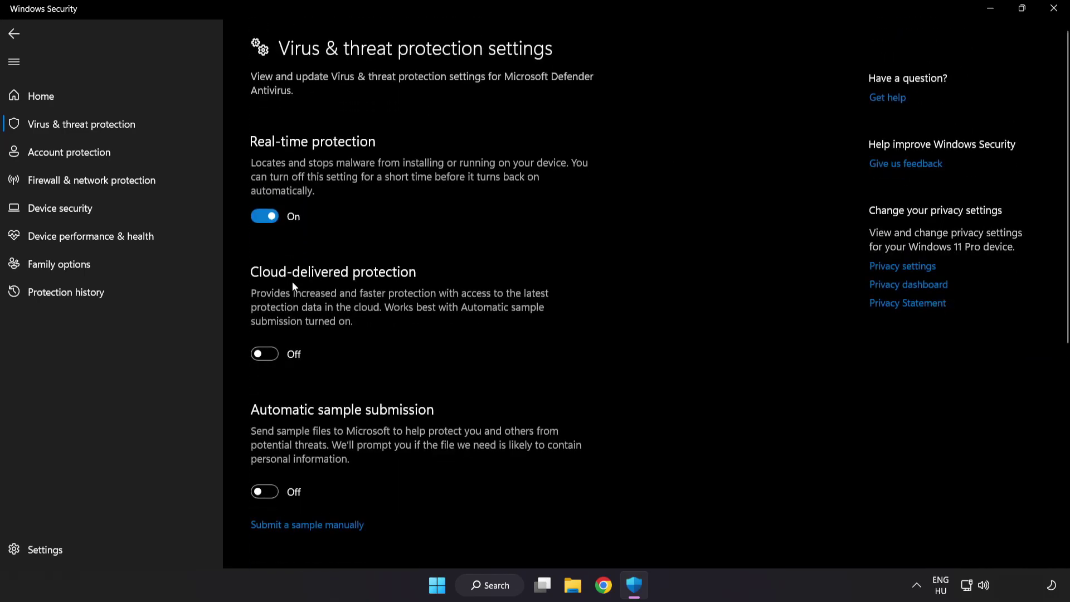
scroll(622, 291, "down", 6)
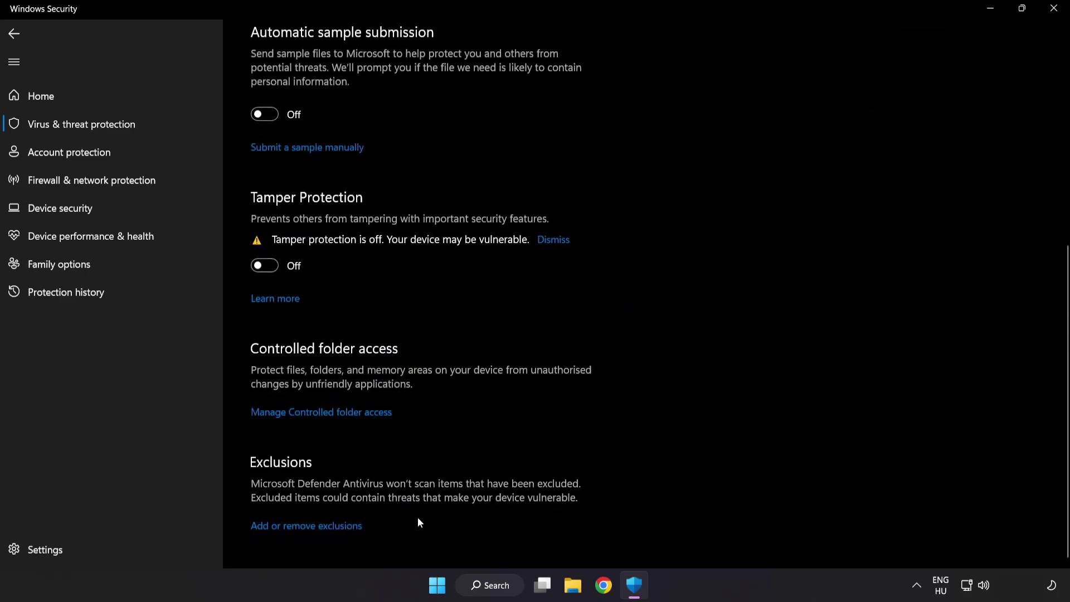
Start adding a File exclusion from Add or remove exclusions.
left_click(313, 527)
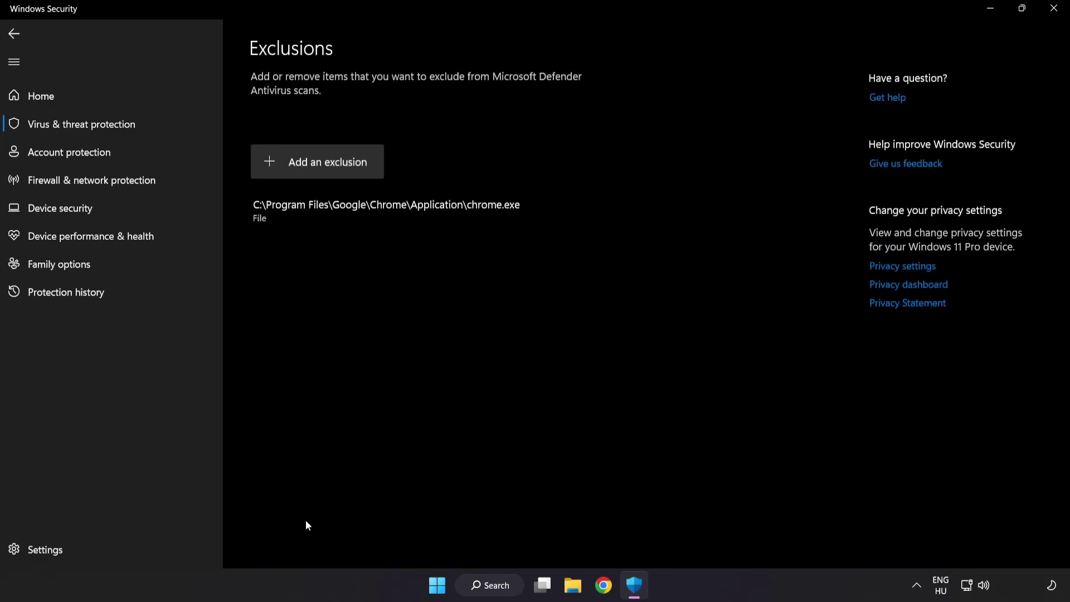
left_click(320, 173)
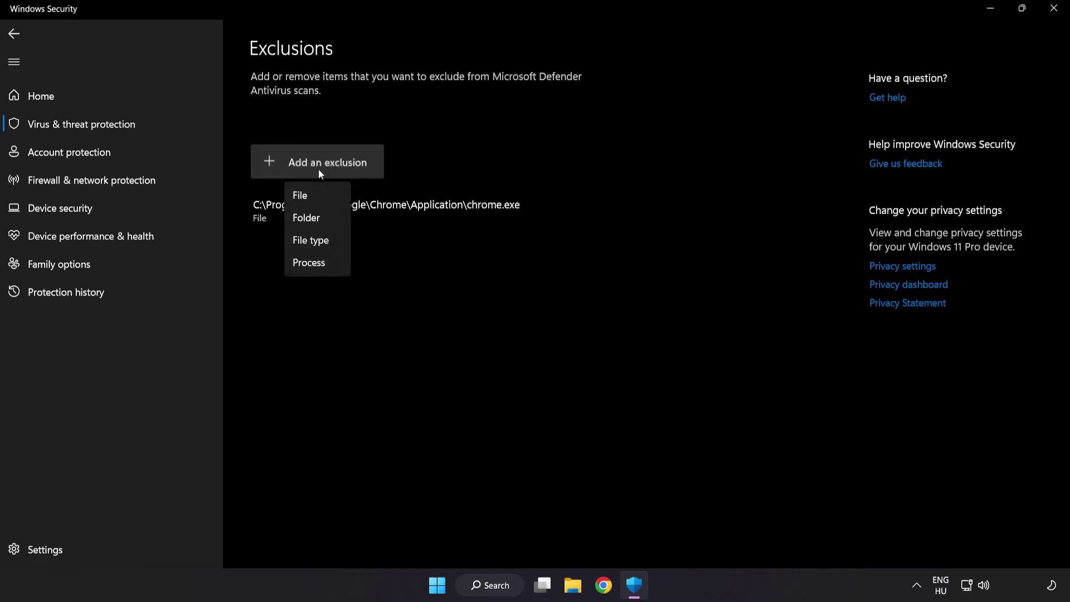
left_click(312, 199)
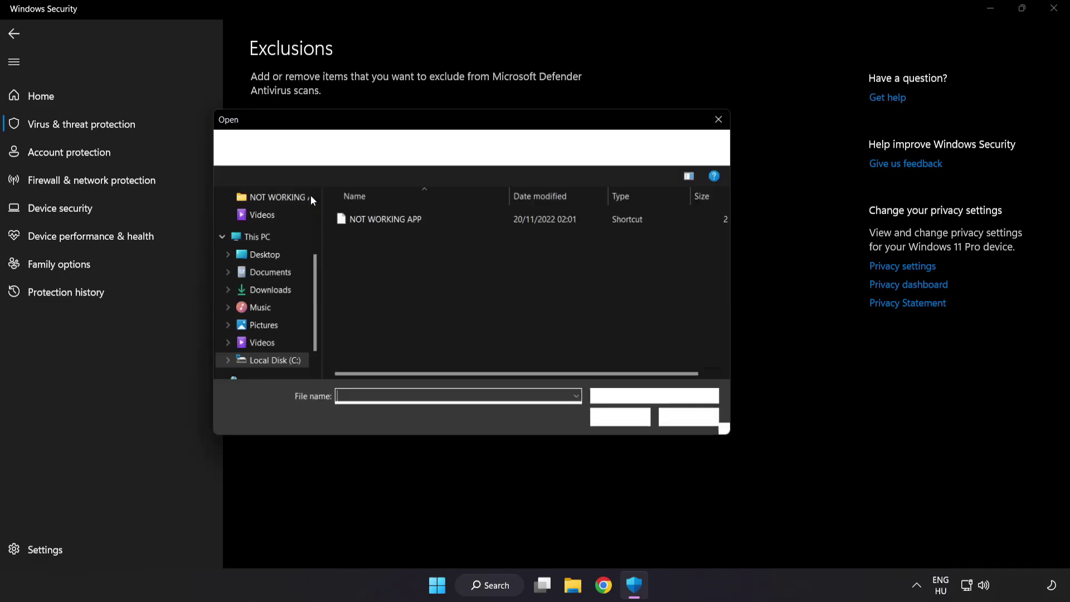
Select the shortcut in C:\Program Files (x86)\NOT WORKING APP as the excluded file.
left_click(343, 149)
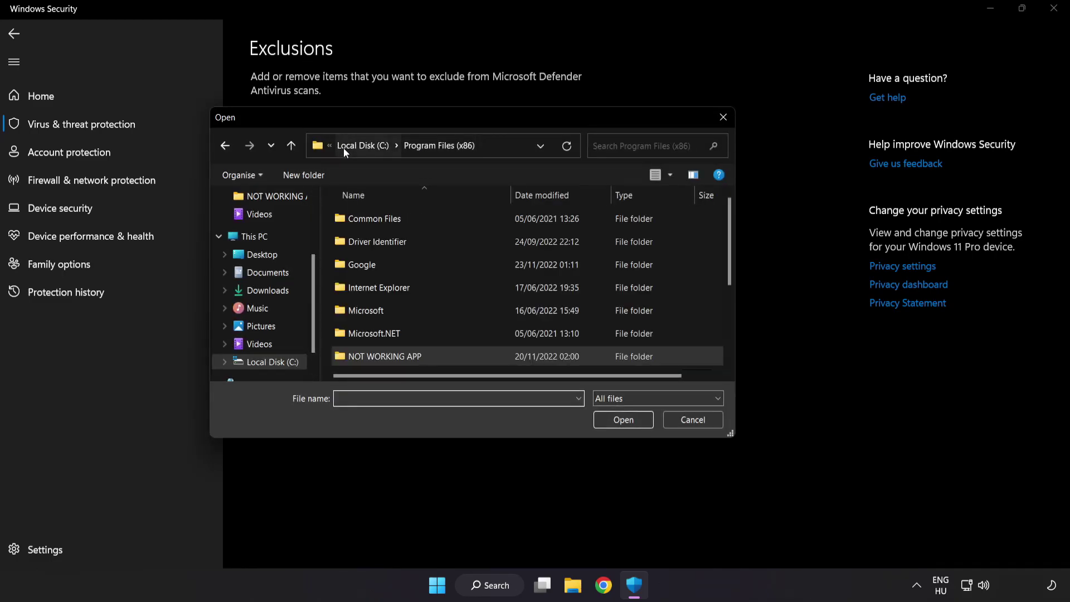
left_click(350, 145)
left_click(353, 145)
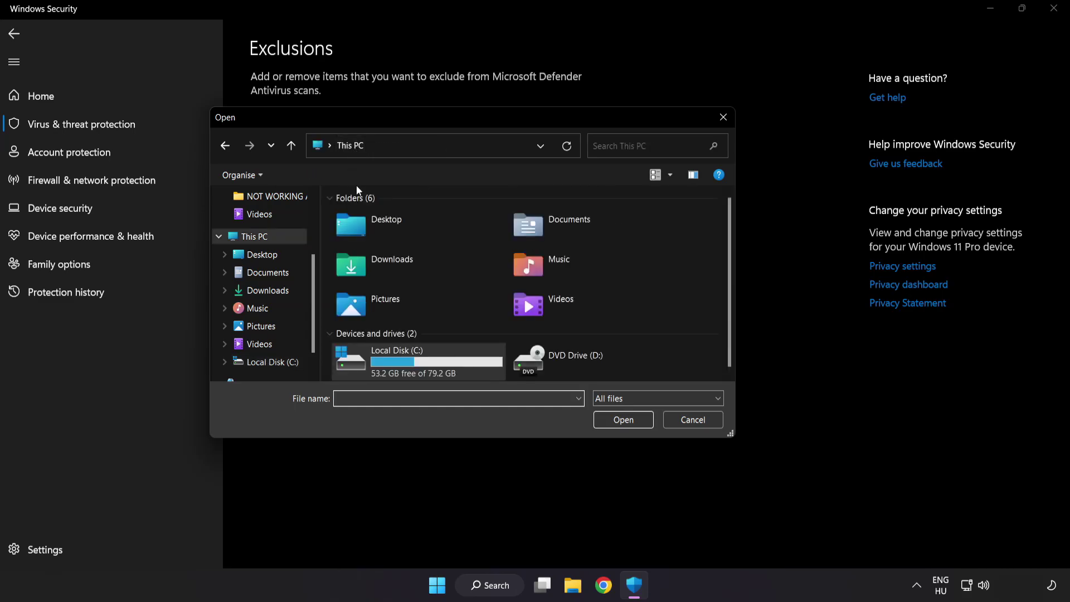
double_click(399, 365)
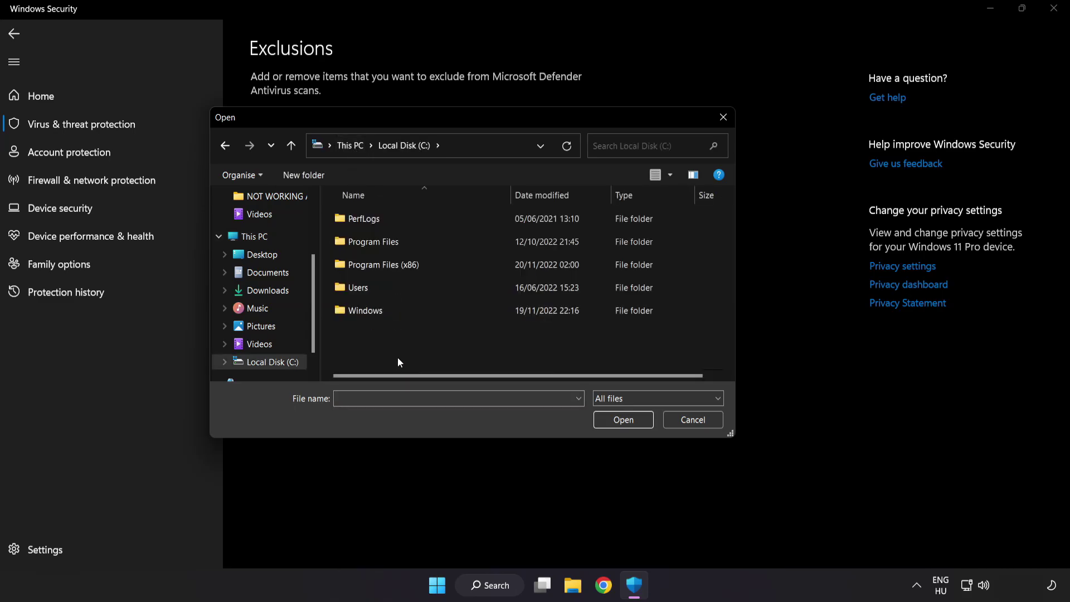
double_click(411, 264)
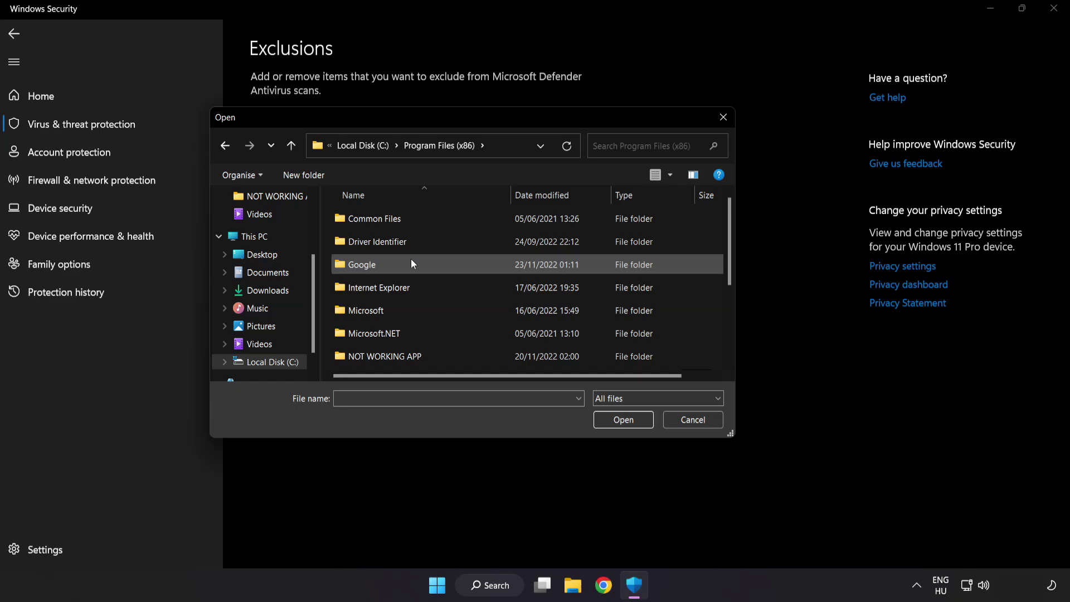
scroll(398, 341, "down", 1)
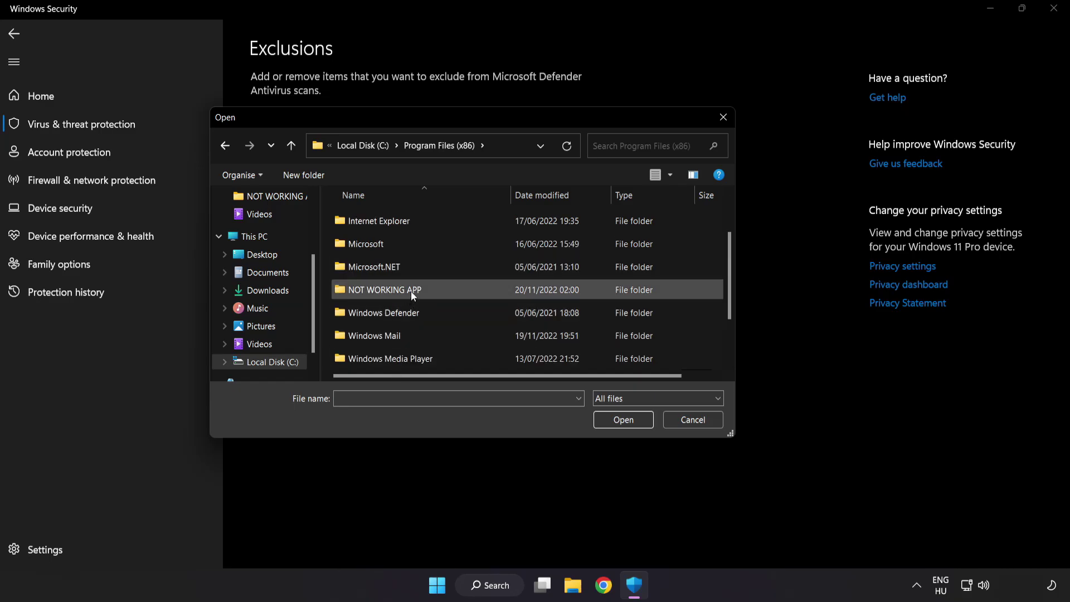
double_click(425, 290)
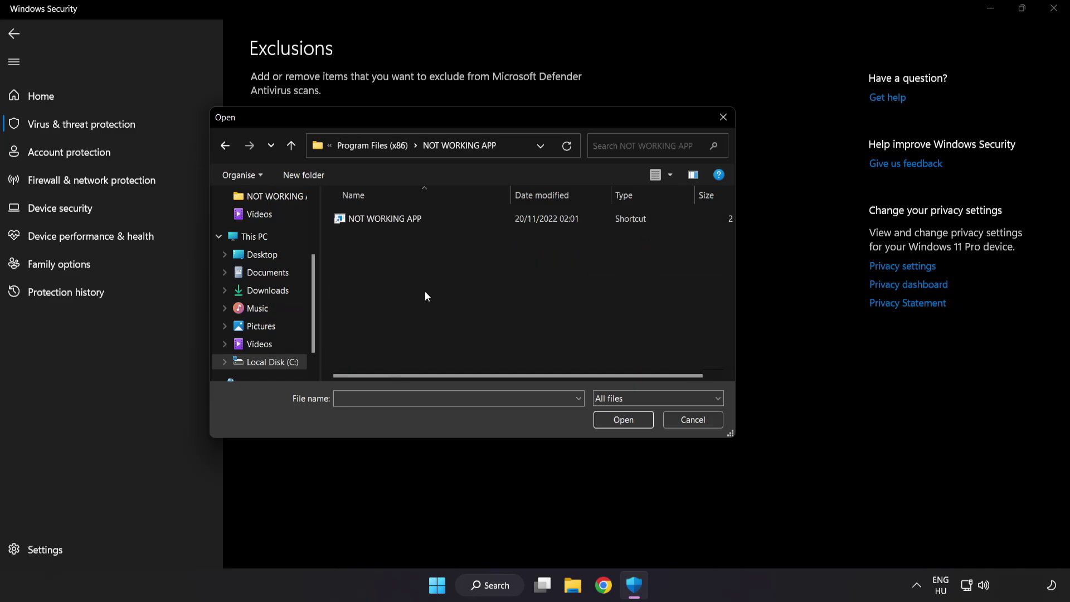
left_click(390, 221)
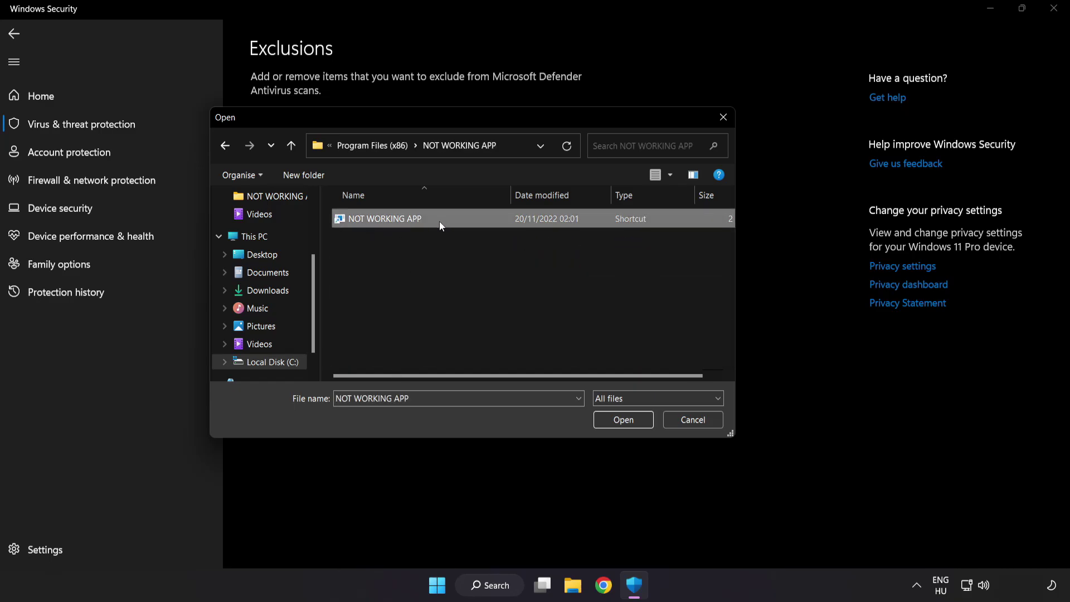
left_click(626, 425)
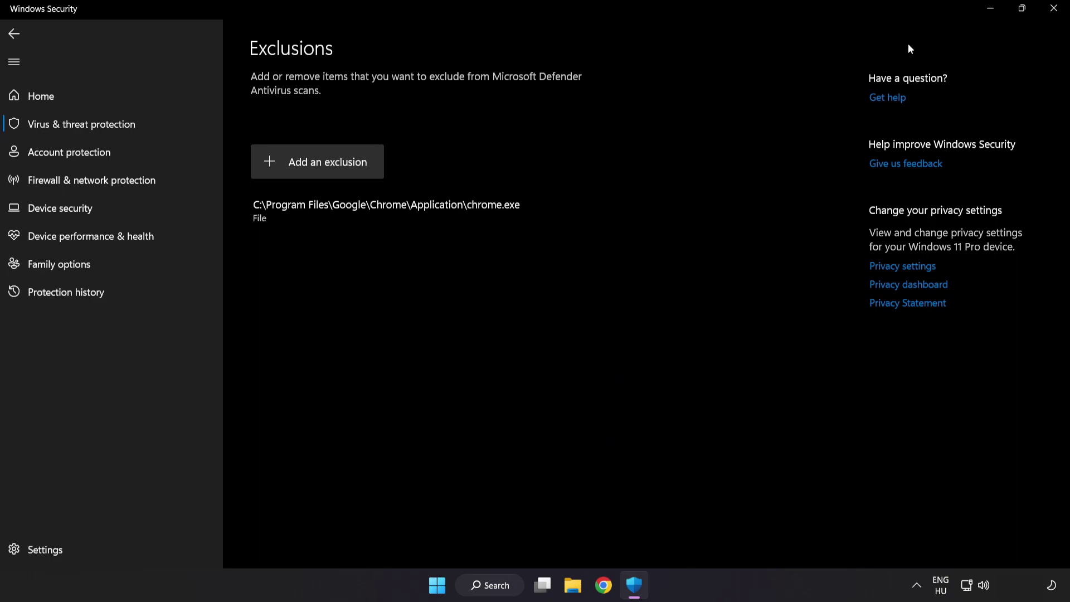
Close Windows Security and bring up the Start menu power options to restart.
left_click(1051, 17)
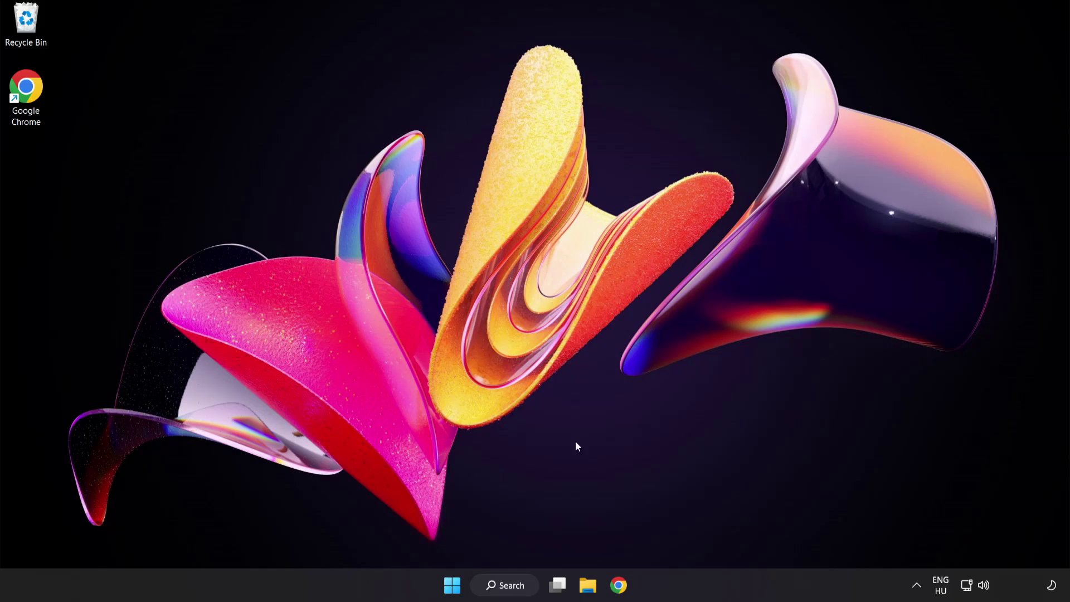
key("super")
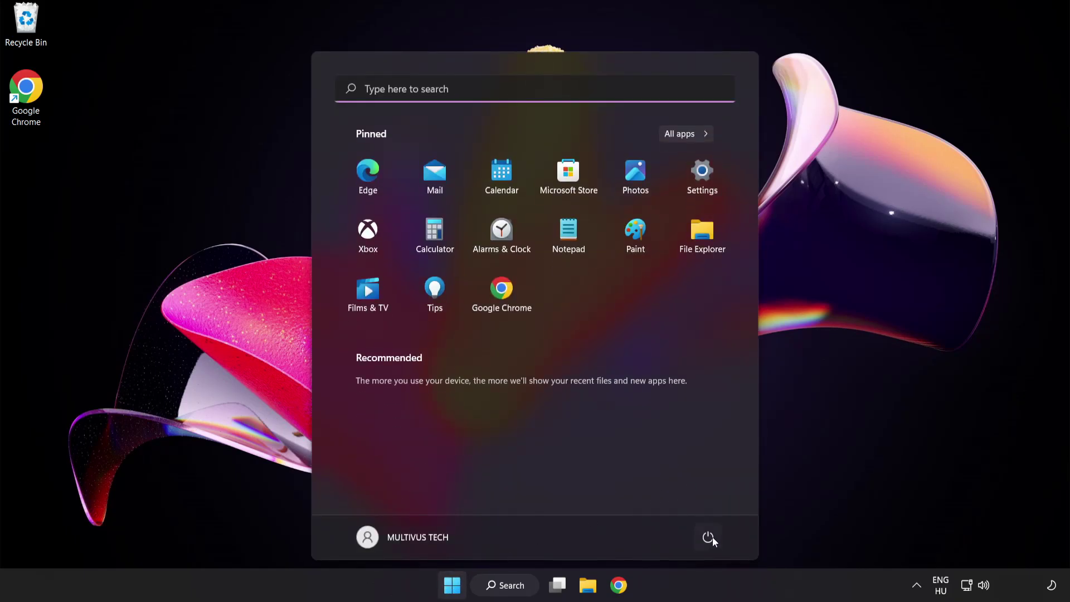
left_click(708, 537)
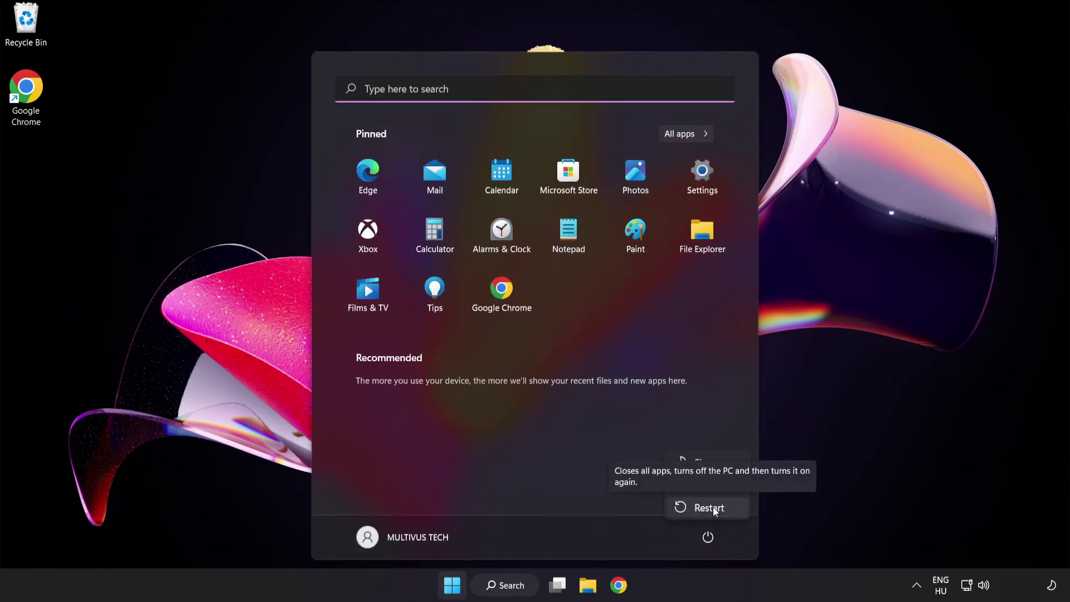